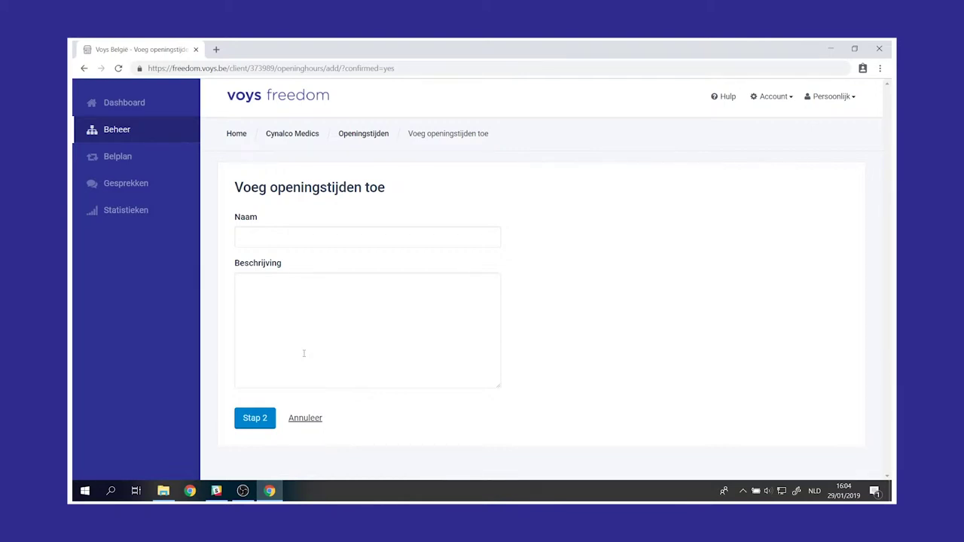
# Name the new opening-hours group "Feest- en vakantiedagen" and continue to step 2.
pyautogui.click(320, 241)
pyautogui.write('Feest- en vakantiedagen')
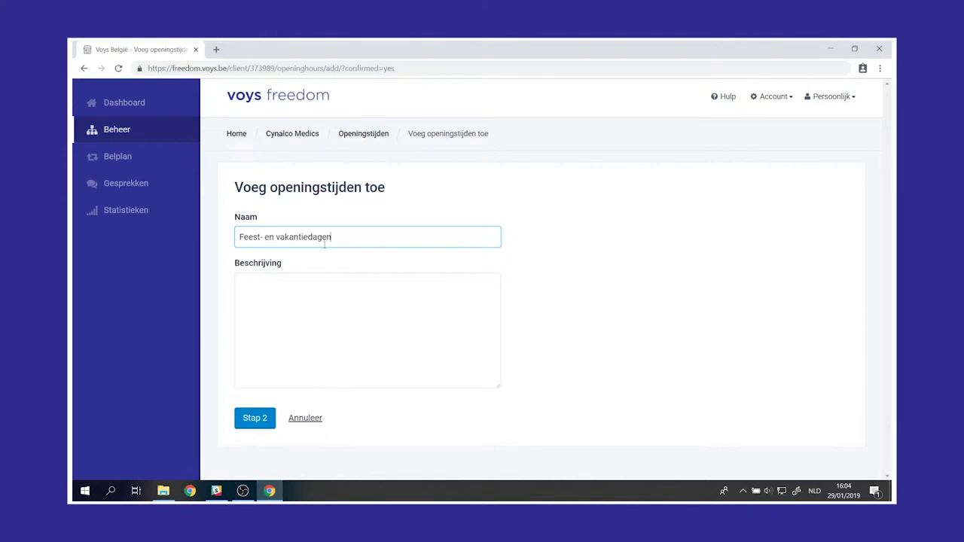
pyautogui.click(258, 424)
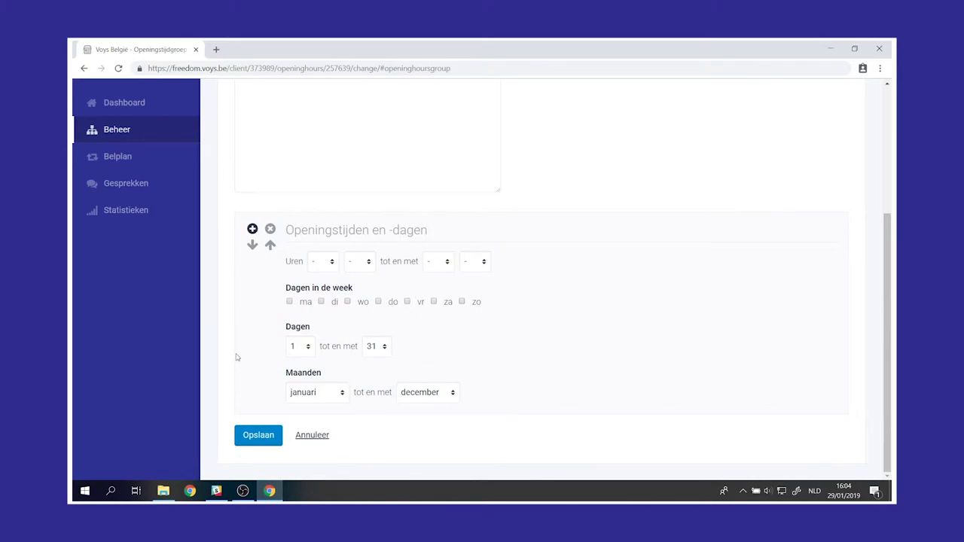
# Set the hours of the first opening-times block to 0:00 through 23:59.
pyautogui.click(326, 265)
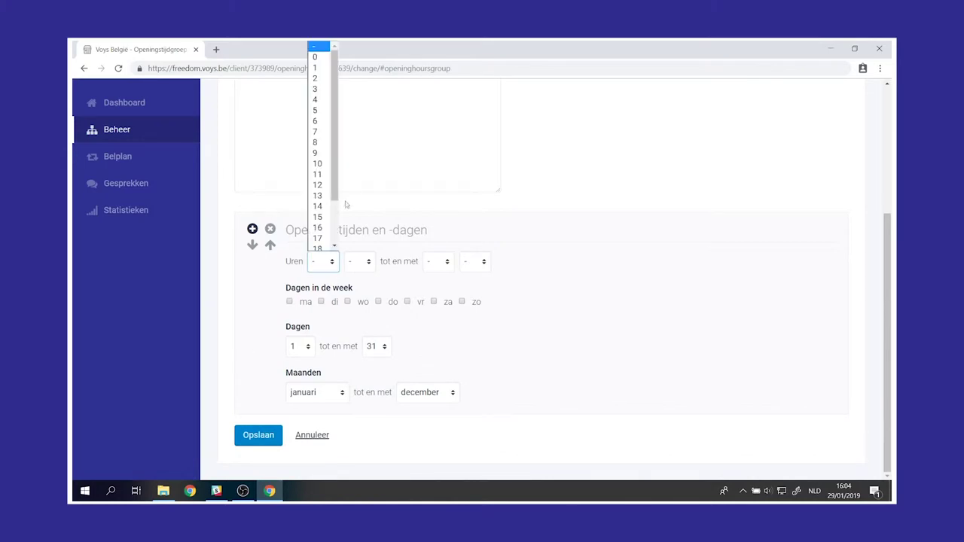
pyautogui.click(320, 57)
pyautogui.click(362, 266)
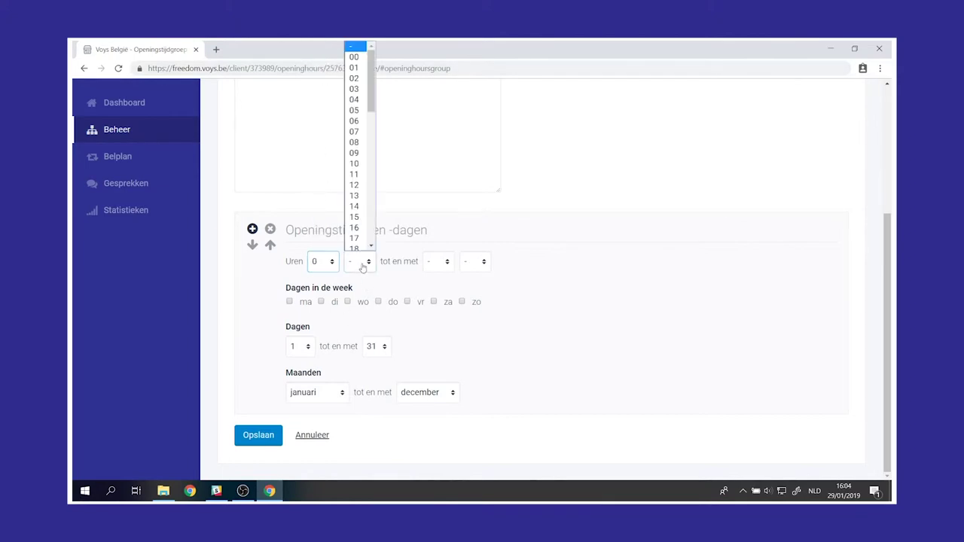
pyautogui.click(354, 57)
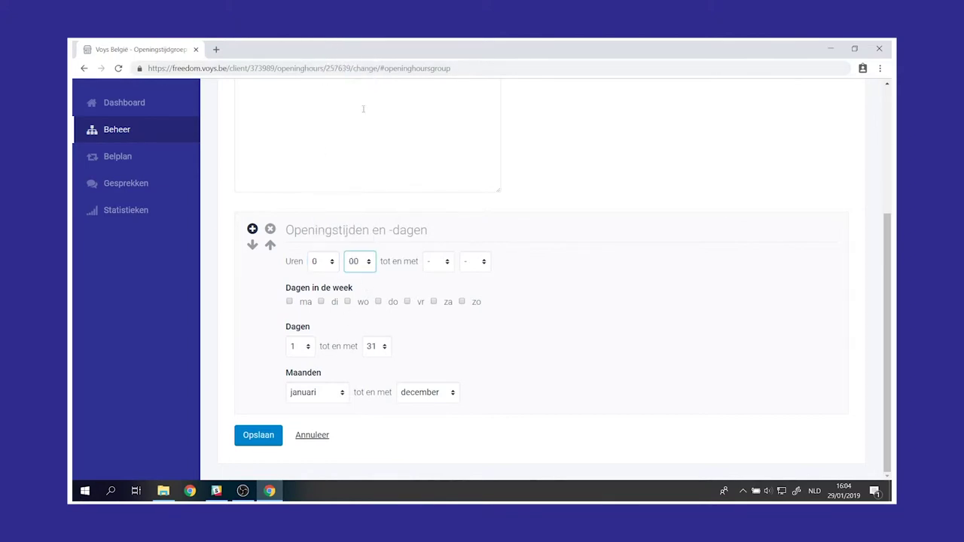
pyautogui.click(440, 264)
pyautogui.scroll(-2, 435, 225)
pyautogui.click(434, 245)
pyautogui.click(480, 261)
pyautogui.scroll(-10, 473, 241)
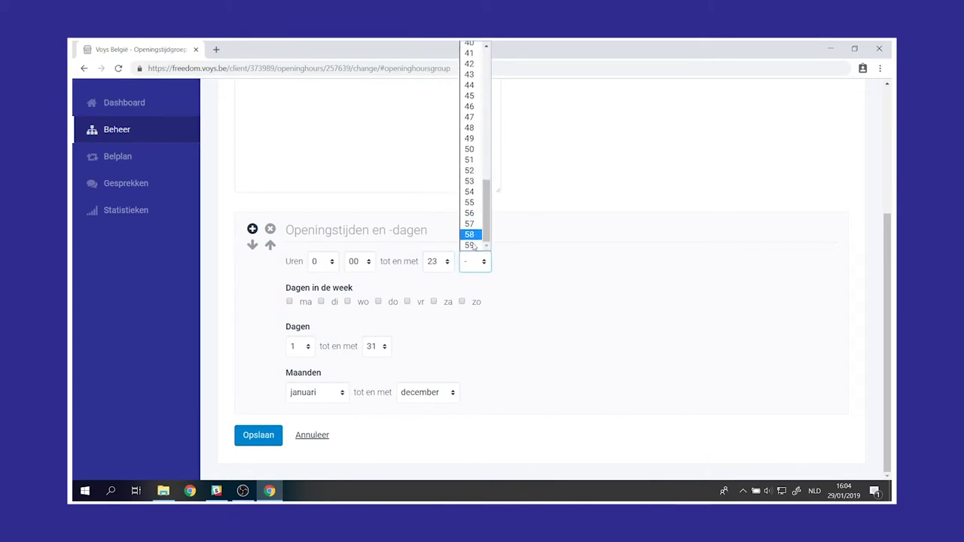
pyautogui.click(471, 245)
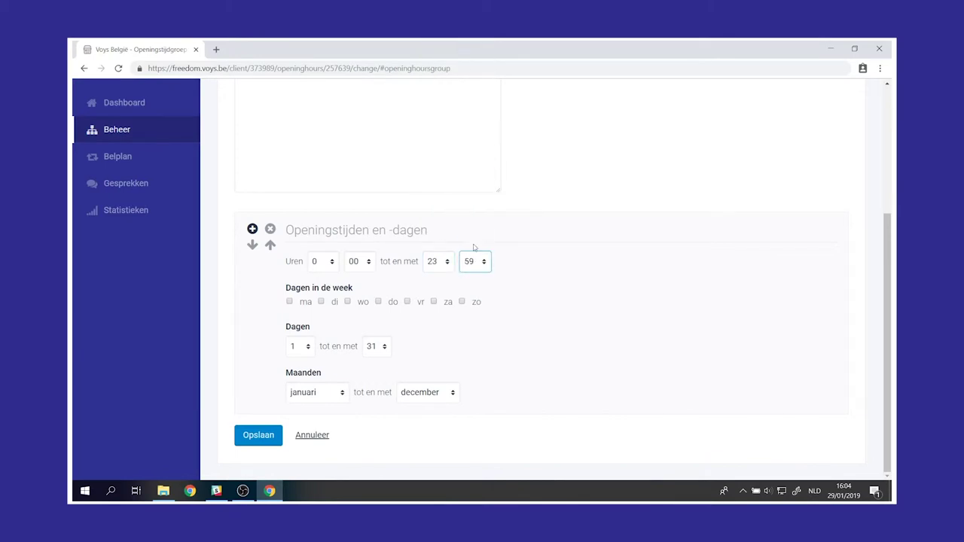
# Limit the first block to New Year's Day by setting the end day to 1 and the end month to januari.
pyautogui.click(374, 351)
pyautogui.scroll(4, 372, 324)
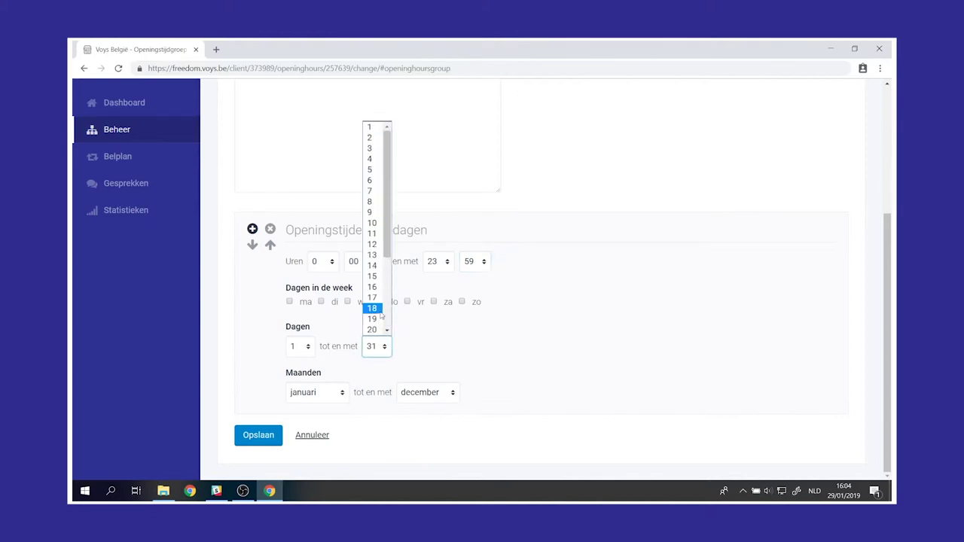
pyautogui.click(370, 128)
pyautogui.click(436, 400)
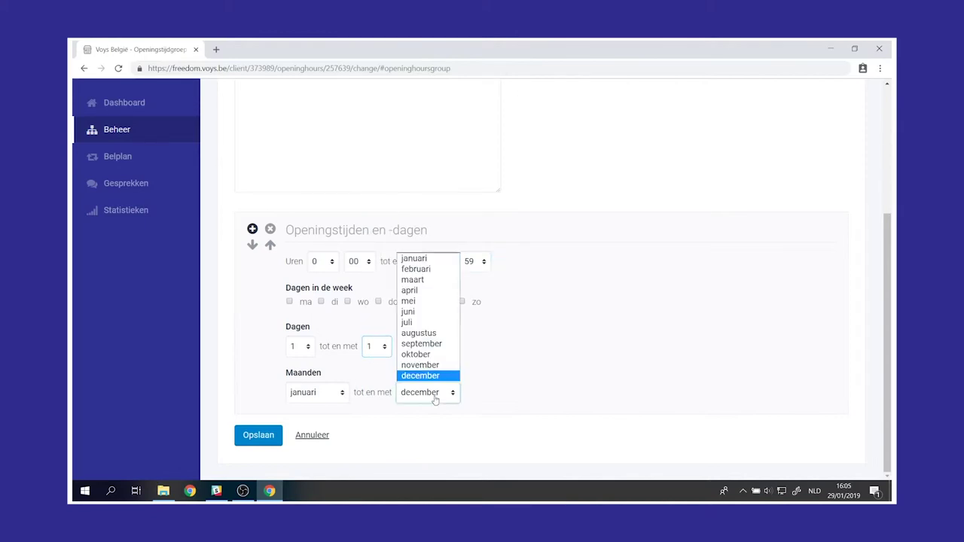
pyautogui.click(416, 258)
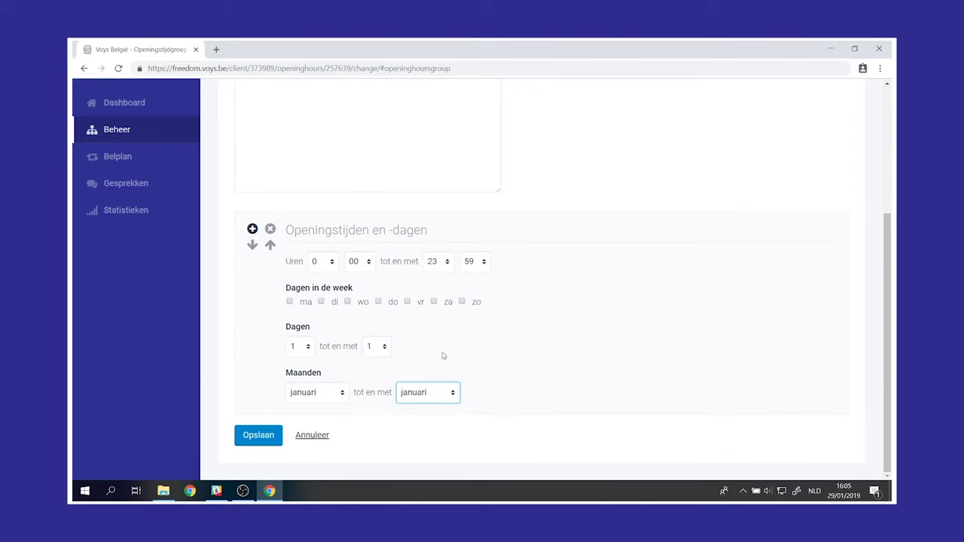
# Enable all seven weekdays, ma through zo, for the 1 January block.
pyautogui.click(289, 302)
pyautogui.click(320, 301)
pyautogui.click(347, 301)
pyautogui.click(378, 302)
pyautogui.click(406, 301)
pyautogui.click(434, 301)
pyautogui.click(462, 301)
# Add a second opening-times block and set its hours to 0:00 through 23:59.
pyautogui.click(252, 228)
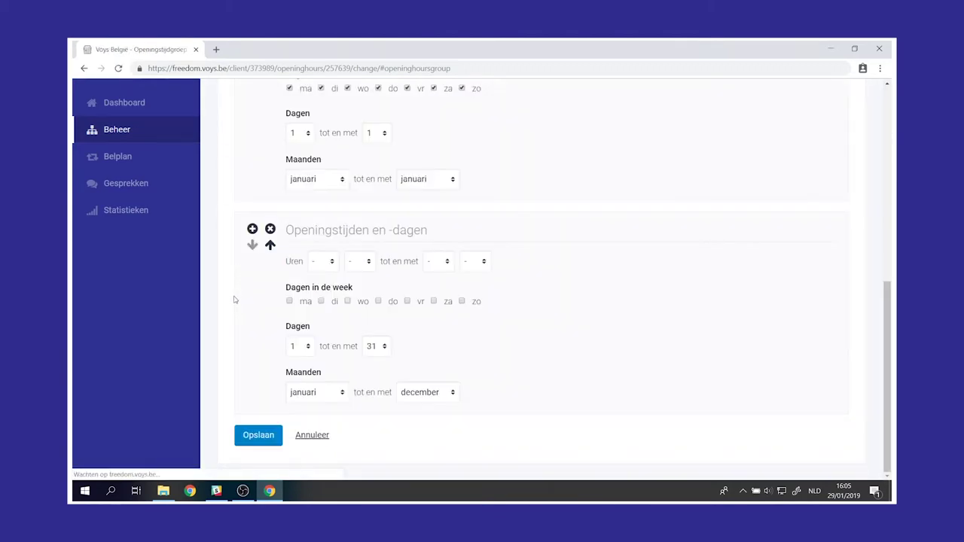
pyautogui.click(318, 263)
pyautogui.click(315, 51)
pyautogui.click(364, 264)
pyautogui.click(355, 57)
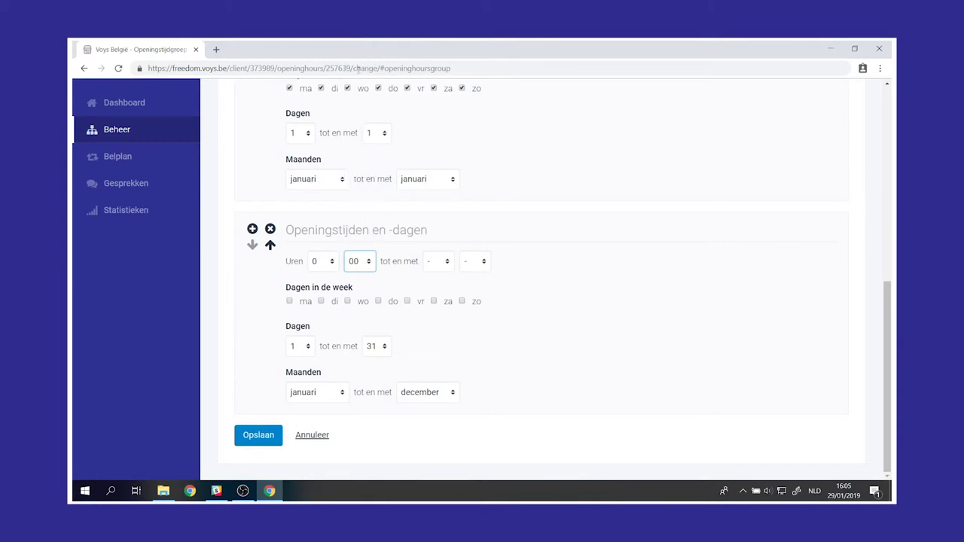
pyautogui.click(433, 261)
pyautogui.click(432, 245)
pyautogui.click(474, 261)
pyautogui.scroll(-4, 474, 241)
pyautogui.click(473, 245)
# Set the second block's start and end day to 25 and its start month to december.
pyautogui.click(303, 351)
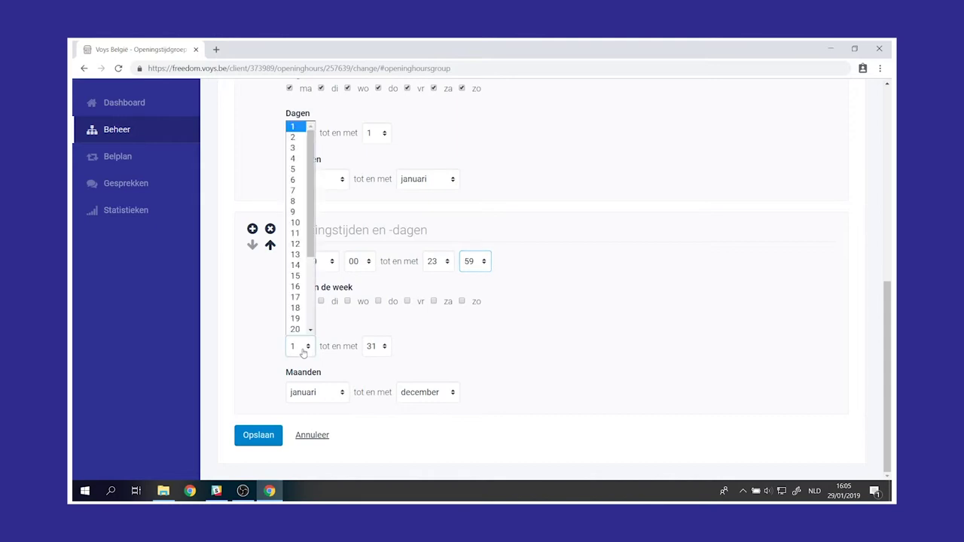
pyautogui.scroll(-2, 296, 328)
pyautogui.click(296, 312)
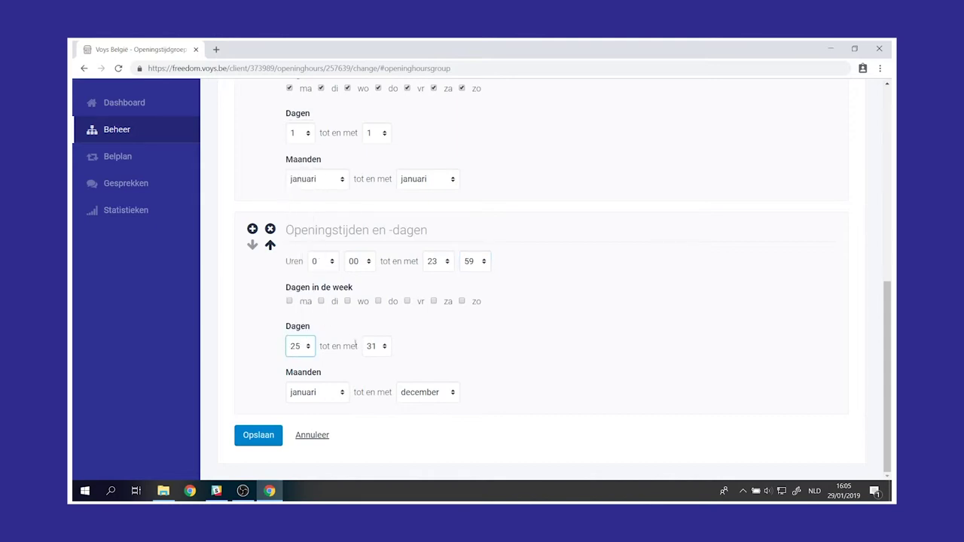
pyautogui.click(375, 347)
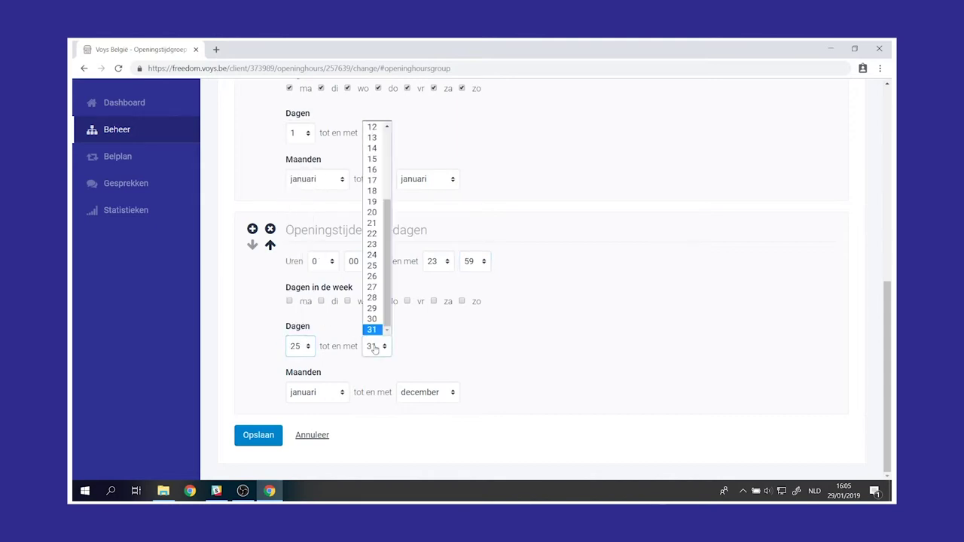
pyautogui.click(372, 265)
pyautogui.click(318, 396)
pyautogui.click(321, 376)
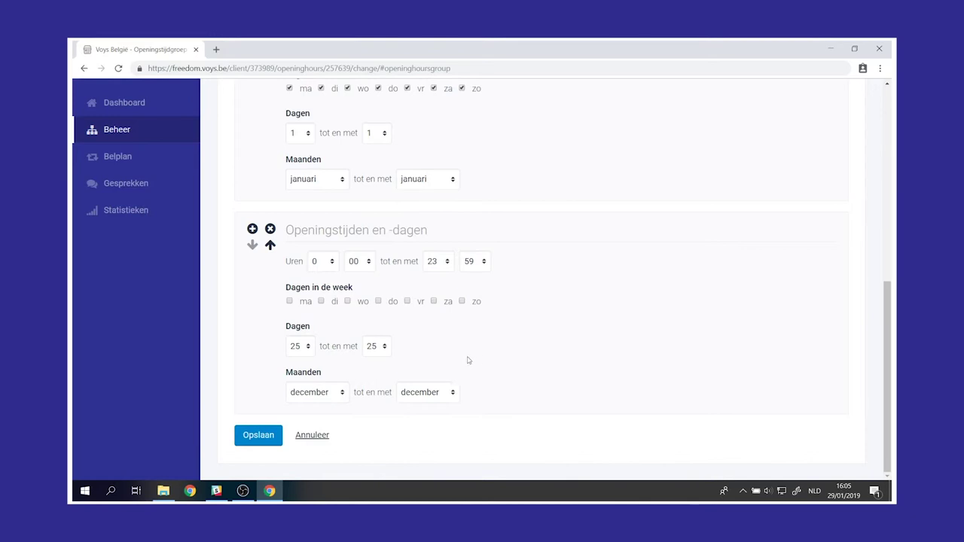
# Extend the second block's December period by setting its end day to 31.
pyautogui.click(384, 353)
pyautogui.scroll(-2, 380, 330)
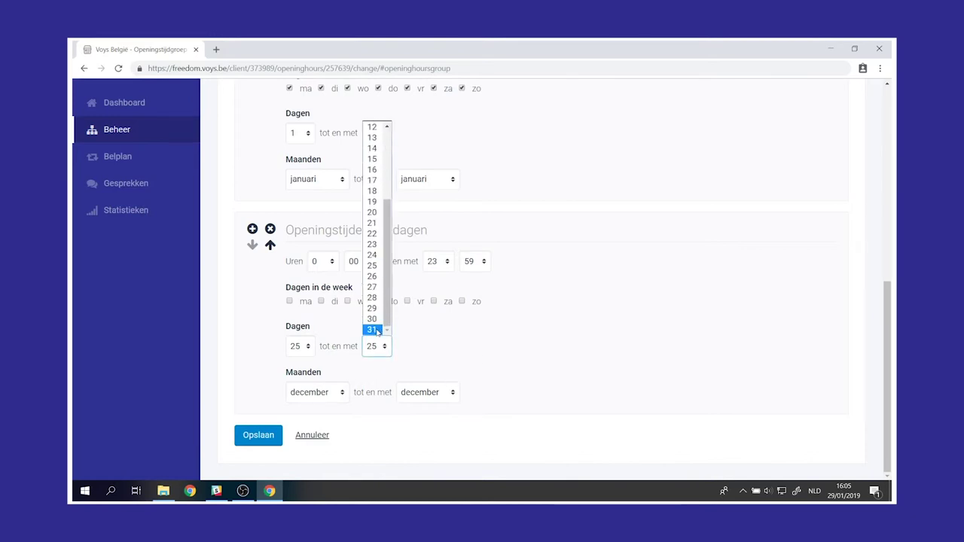
pyautogui.click(374, 330)
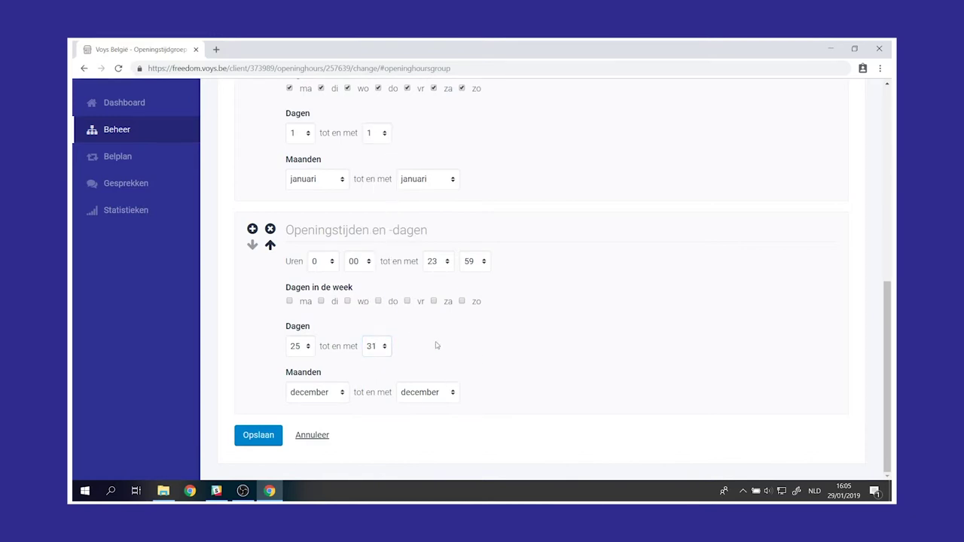
# Enable all seven weekdays, ma through zo, for the December block and save the holiday group.
pyautogui.click(290, 302)
pyautogui.click(322, 302)
pyautogui.click(348, 302)
pyautogui.click(379, 302)
pyautogui.click(407, 302)
pyautogui.click(434, 302)
pyautogui.click(463, 302)
pyautogui.click(258, 435)
# Add another opening-hours group named "Openingstijden" and continue to step 2.
pyautogui.click(642, 238)
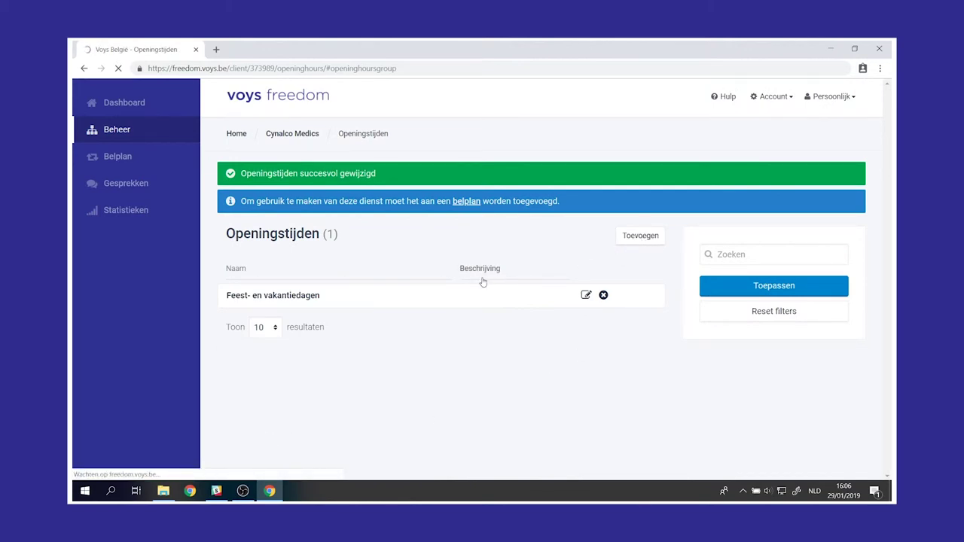
pyautogui.click(348, 242)
pyautogui.write('Openingstijden')
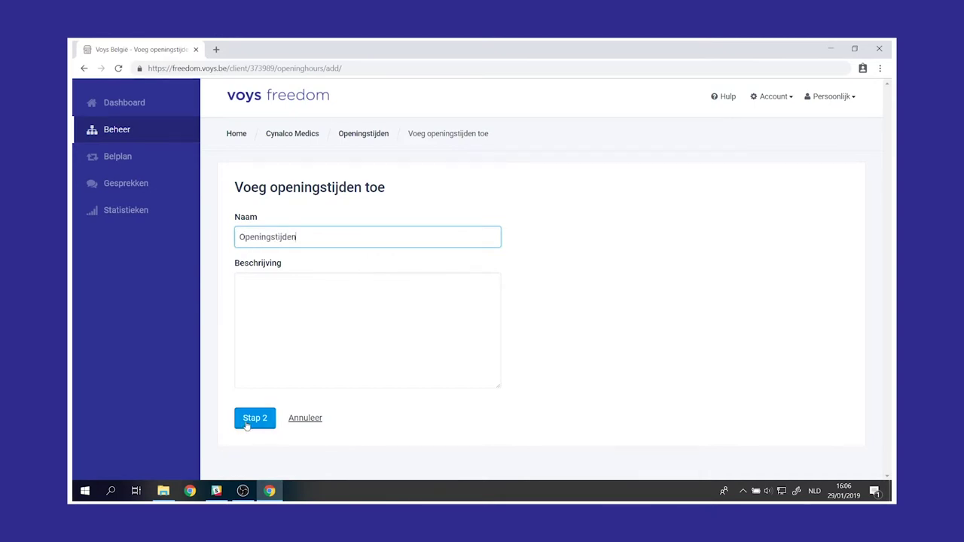
pyautogui.click(247, 424)
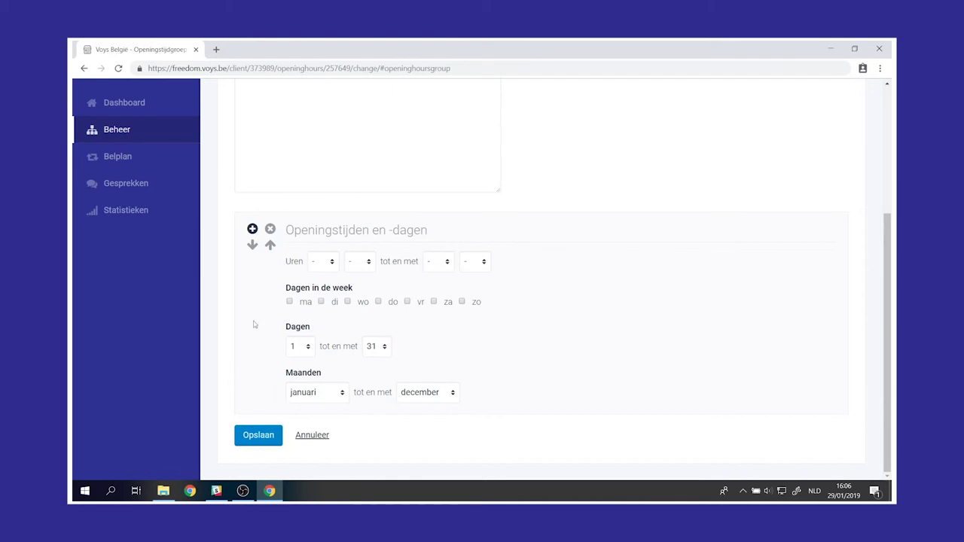
# Set the hours of the first block in the Openingstijden group to 8:00 through 17:00.
pyautogui.click(323, 261)
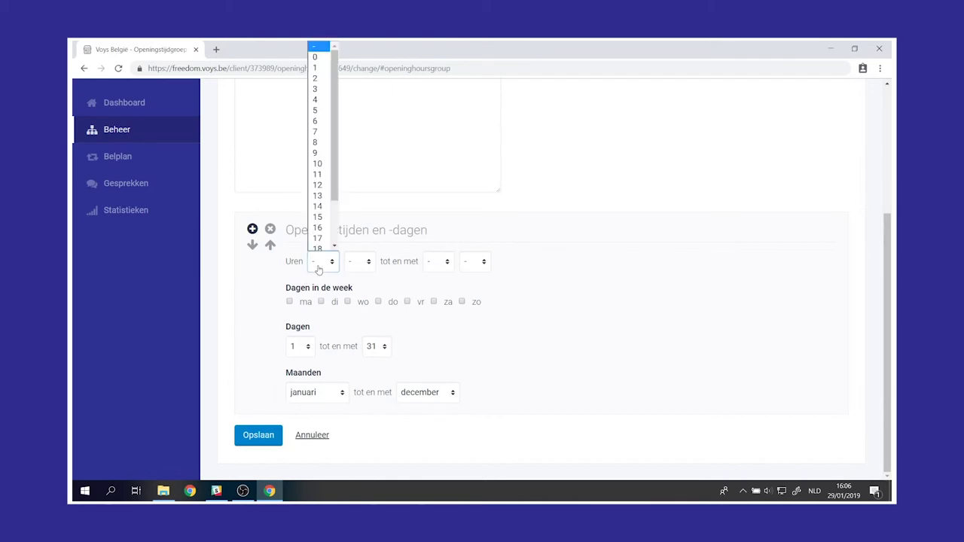
pyautogui.click(317, 142)
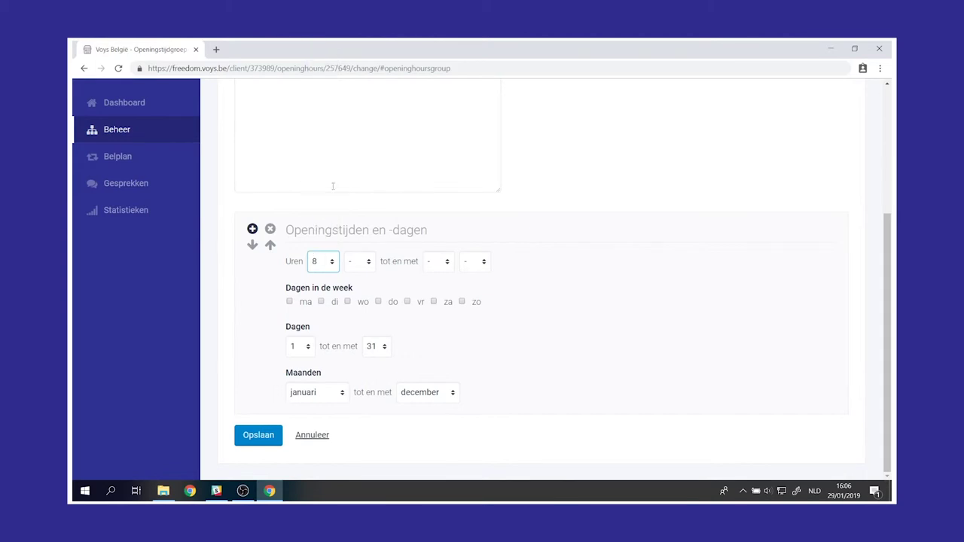
pyautogui.click(359, 268)
pyautogui.click(354, 57)
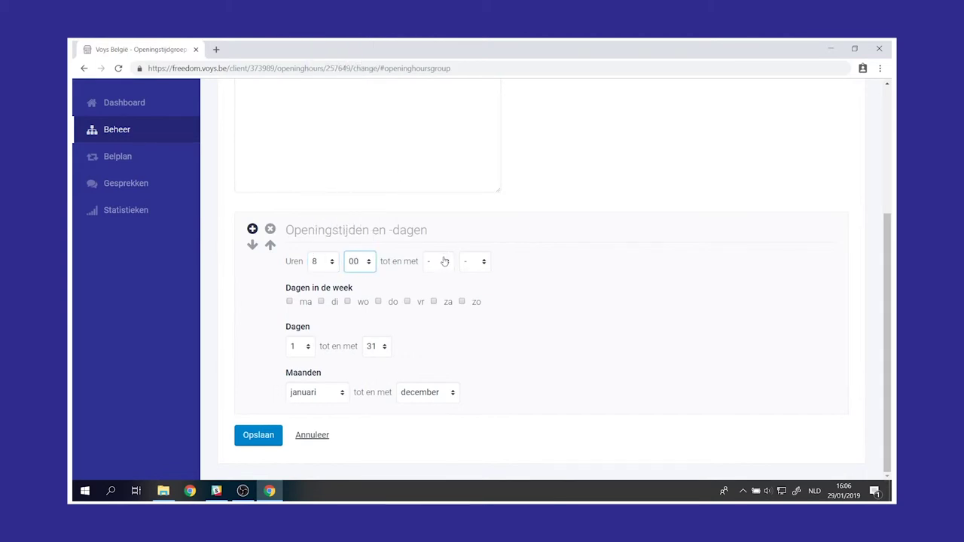
pyautogui.click(439, 263)
pyautogui.click(433, 238)
pyautogui.click(476, 264)
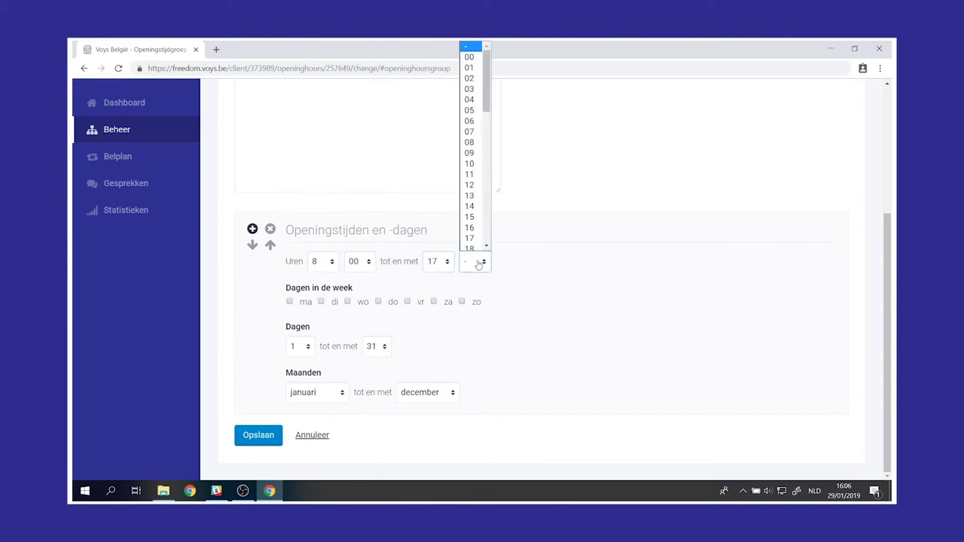
pyautogui.click(470, 53)
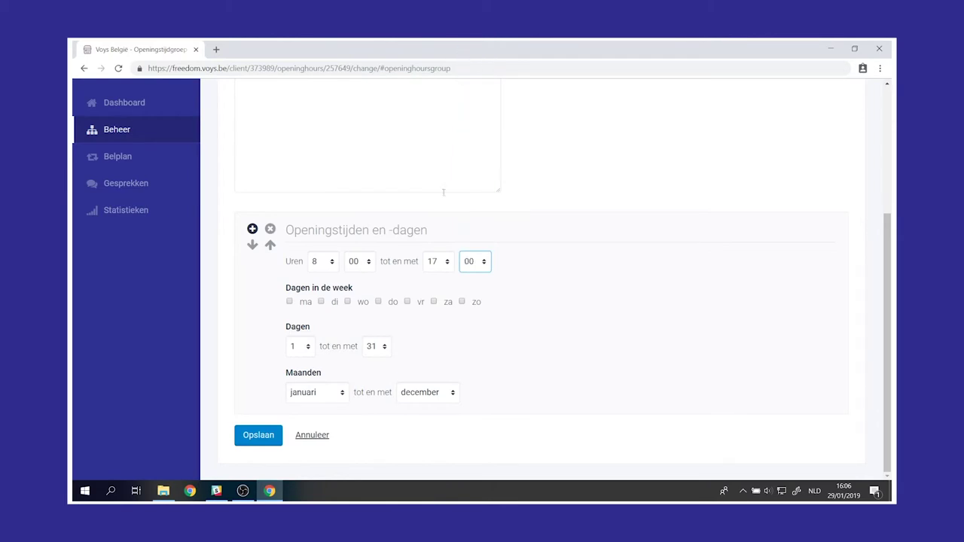
# Enable the working days ma, di, wo, do and vr for the 8:00 to 17:00 block.
pyautogui.click(290, 302)
pyautogui.click(334, 303)
pyautogui.click(357, 305)
pyautogui.click(393, 303)
pyautogui.click(422, 303)
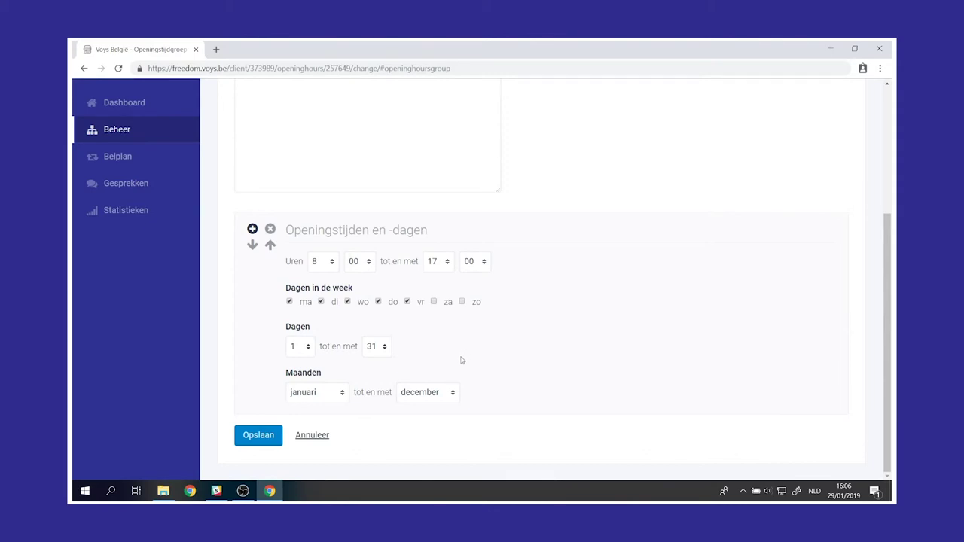
# Add a second block for Saturday (za) with hours 9:00 through 12:00, and save the Openingstijden group.
pyautogui.click(252, 229)
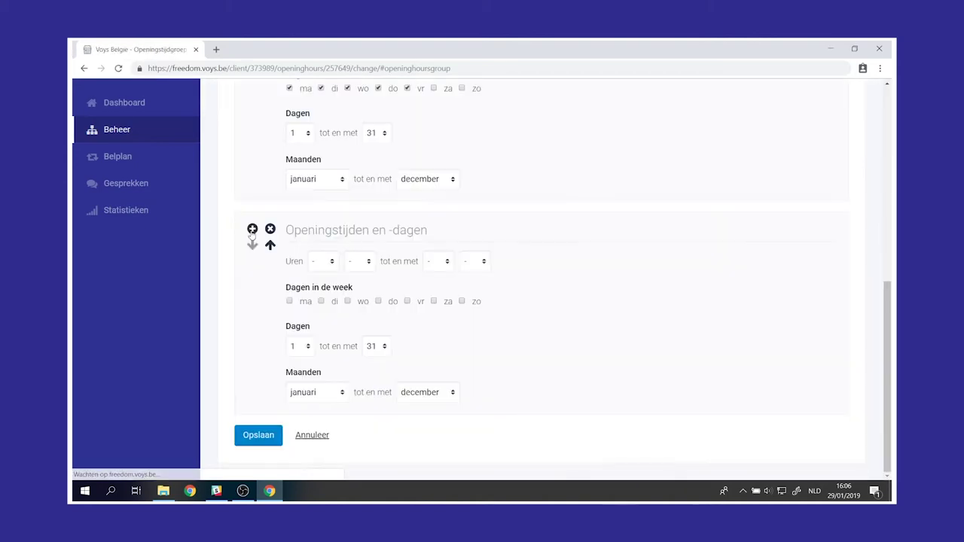
pyautogui.click(315, 269)
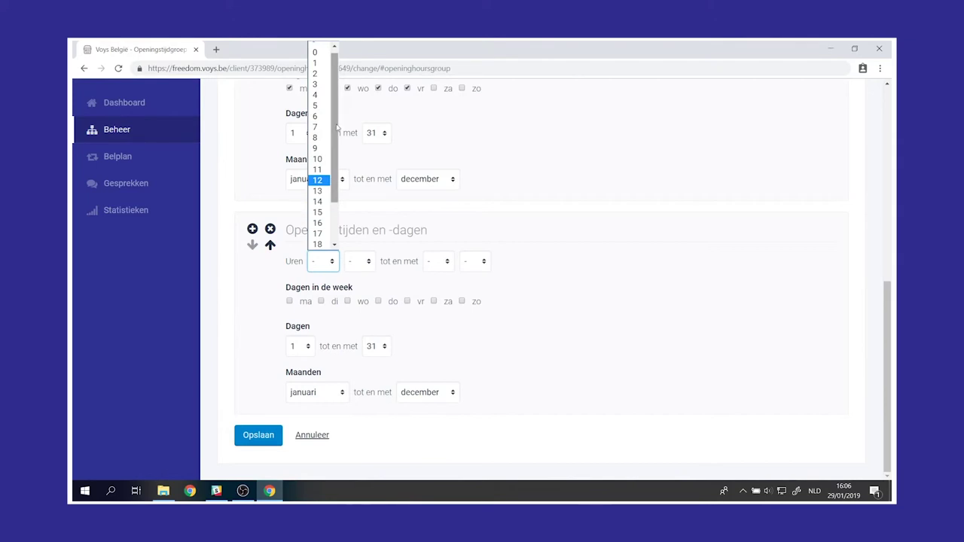
pyautogui.click(318, 152)
pyautogui.click(355, 275)
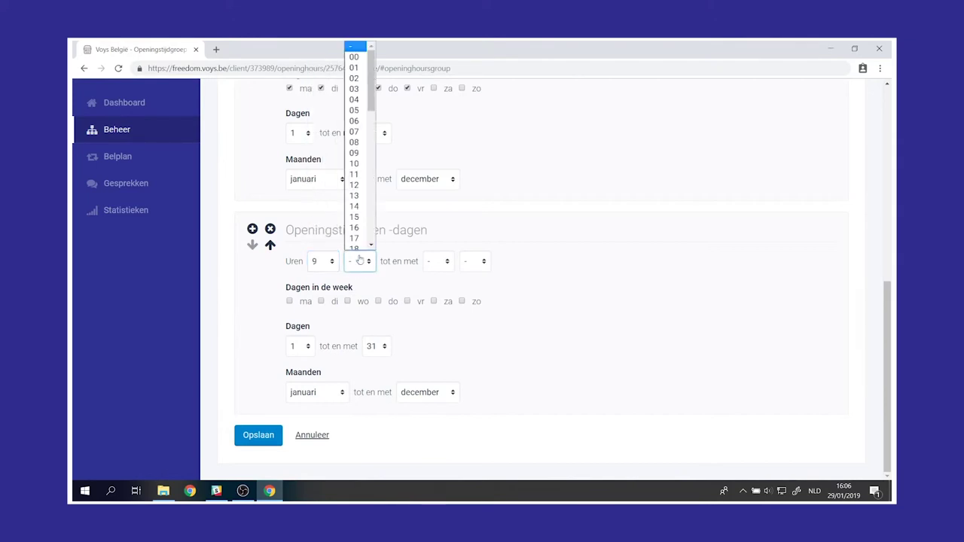
pyautogui.click(354, 54)
pyautogui.click(440, 261)
pyautogui.click(438, 187)
pyautogui.click(469, 264)
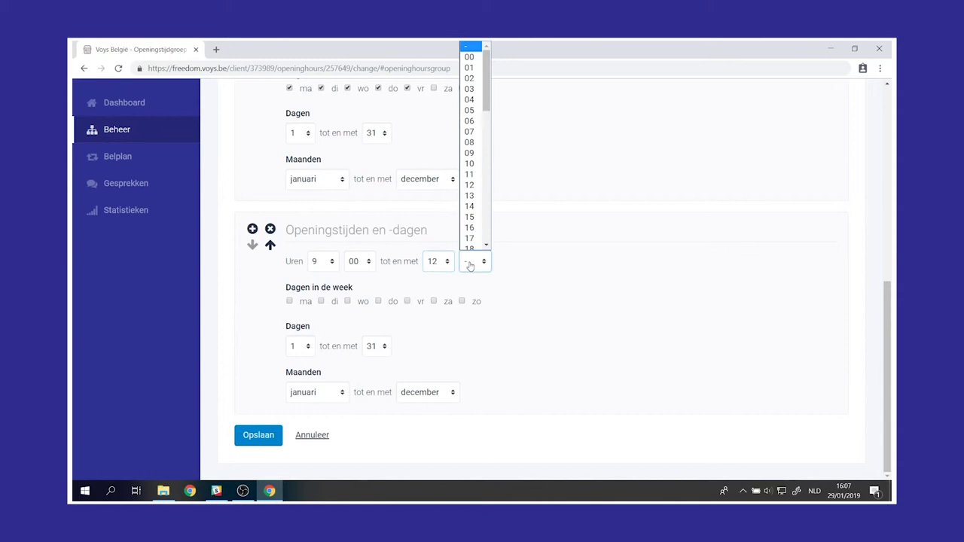
pyautogui.click(468, 58)
pyautogui.click(435, 302)
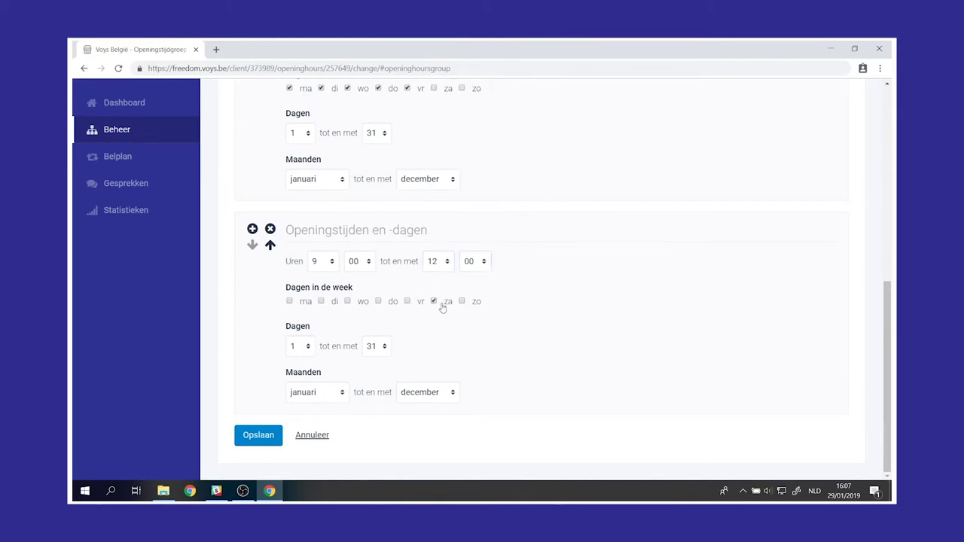
pyautogui.click(259, 437)
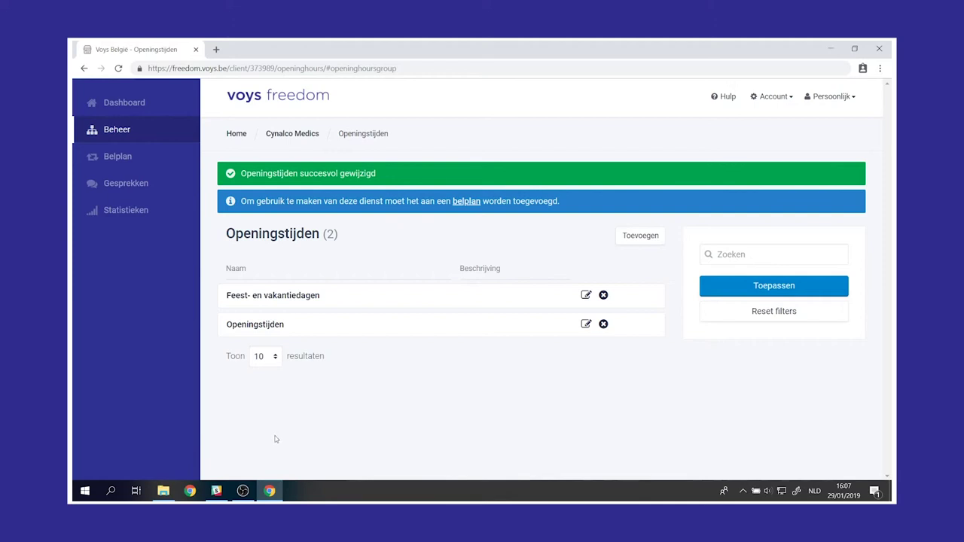
# Add a call plan for the first suggested phone number with the description "Algemeen nummer" and continue to step 2.
pyautogui.click(144, 165)
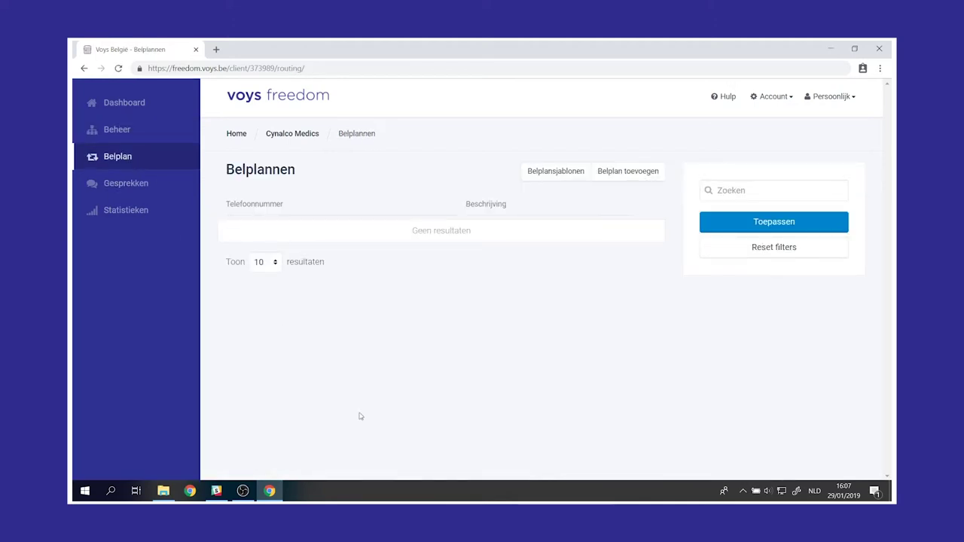
pyautogui.click(628, 174)
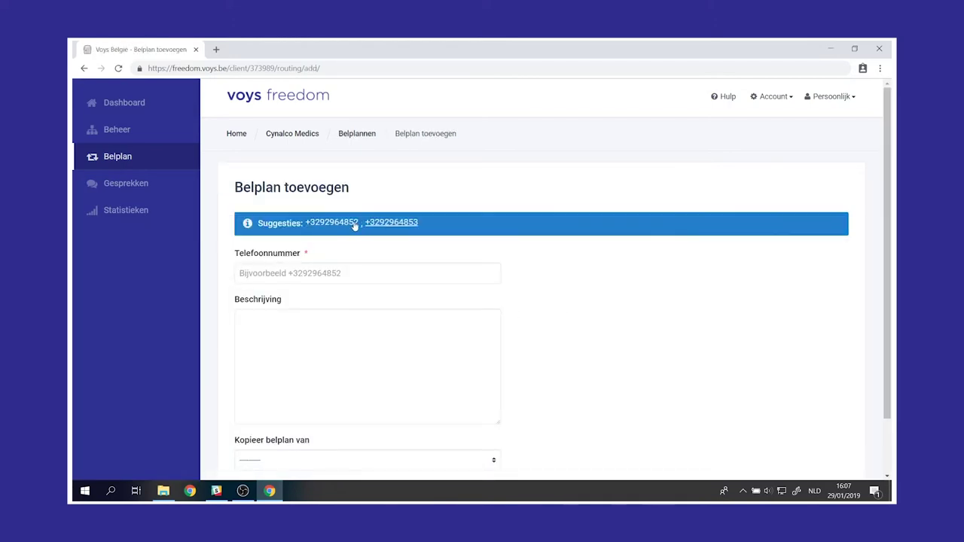
pyautogui.click(342, 226)
pyautogui.click(323, 328)
pyautogui.write('Algemeen nummer')
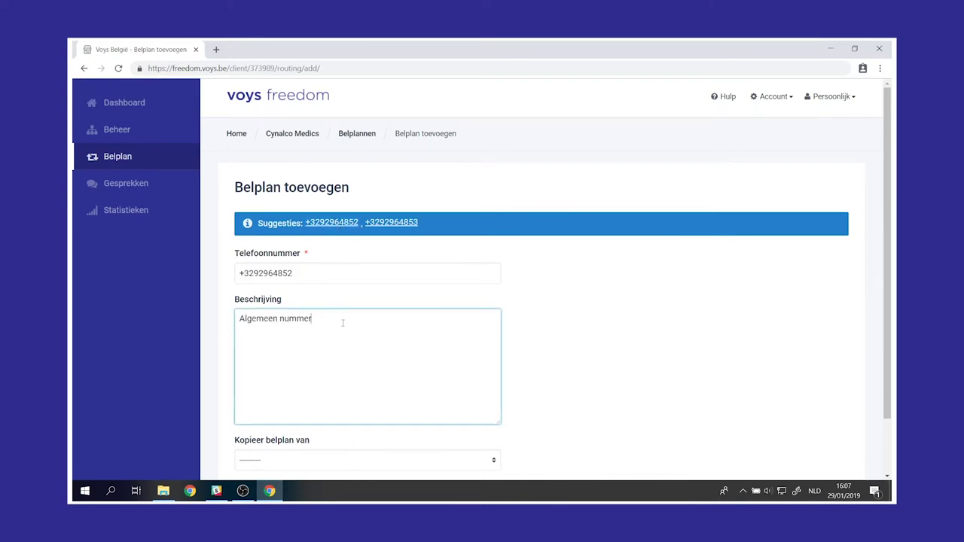
pyautogui.scroll(-1, 317, 339)
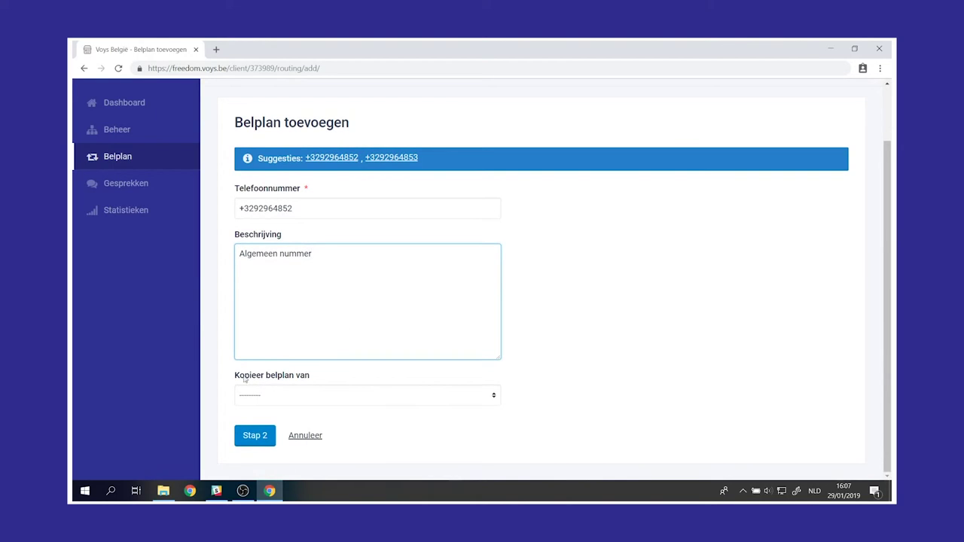
pyautogui.click(261, 437)
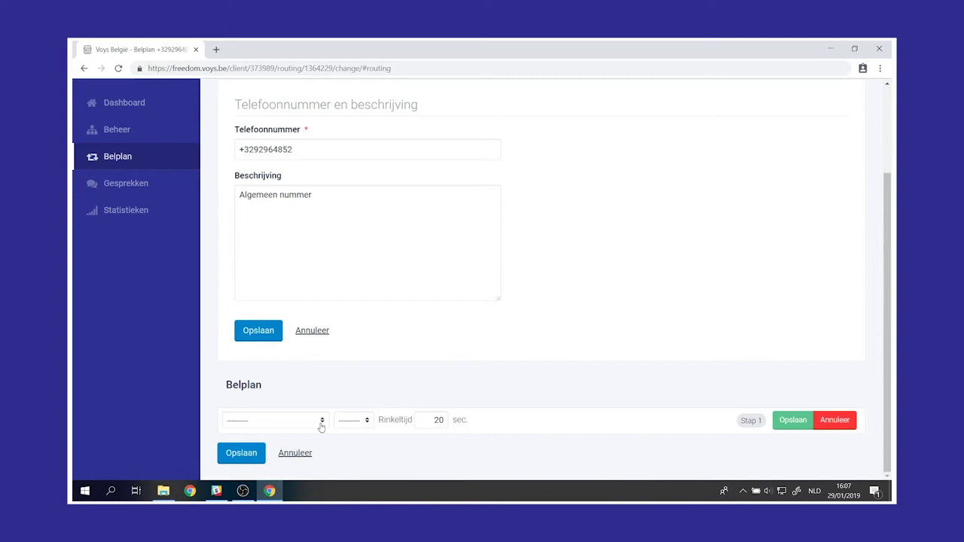
# Make the call plan's first step a Tijdsgroep using Feest- en vakantiedagen and save that step.
pyautogui.click(322, 422)
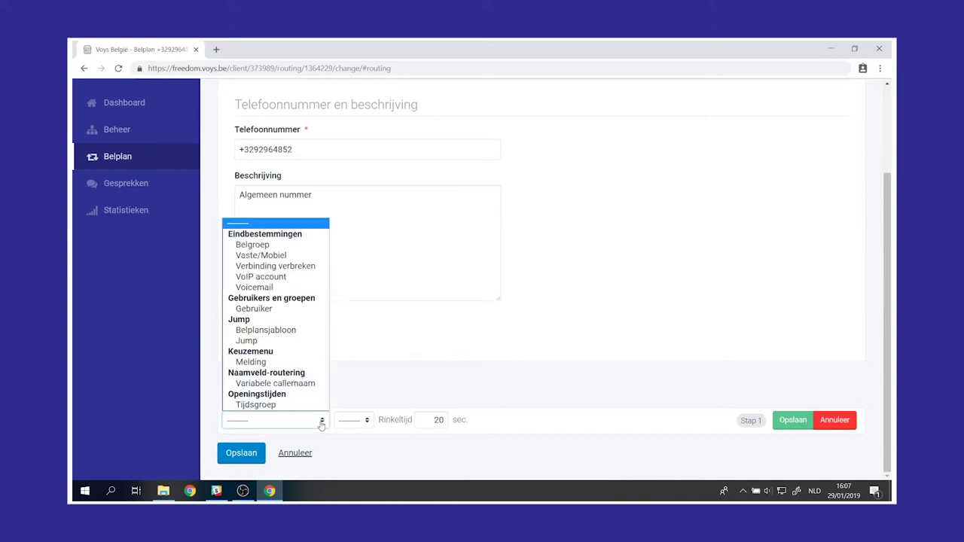
pyautogui.click(275, 408)
pyautogui.click(365, 422)
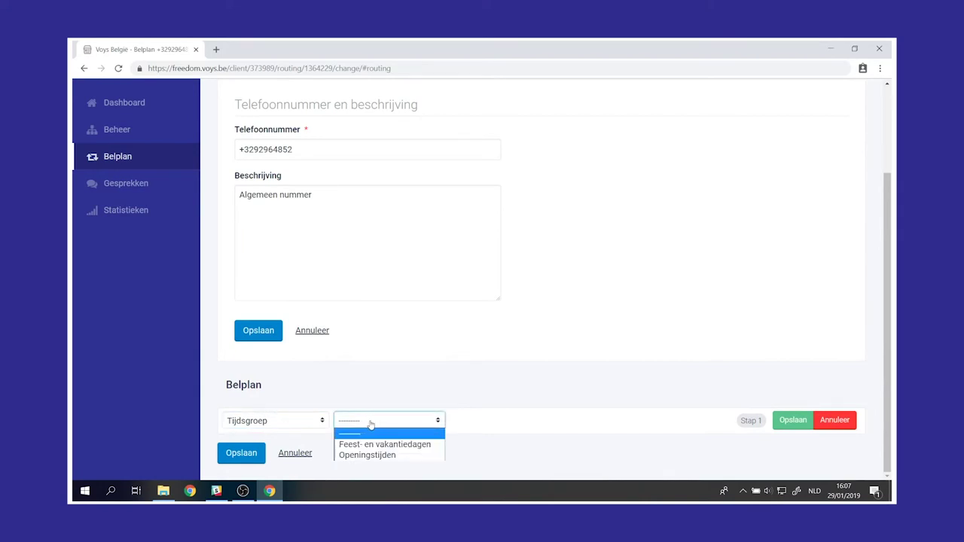
pyautogui.click(400, 445)
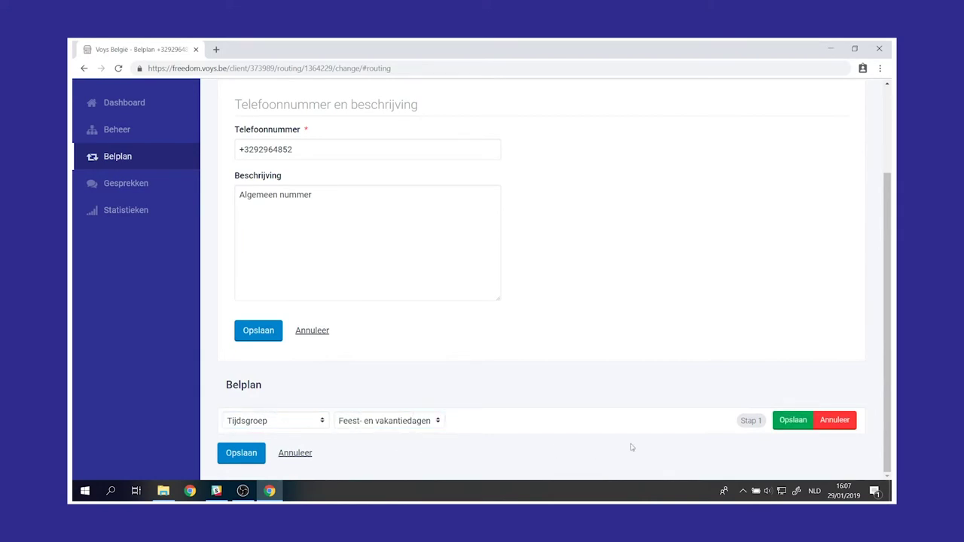
pyautogui.click(794, 420)
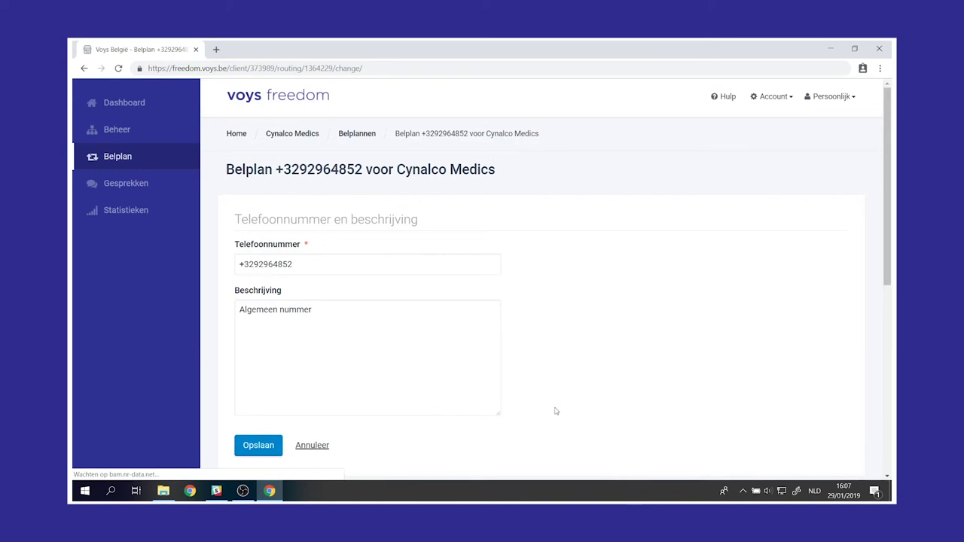
# Fill the empty step under Voldoet aan of Feest- en vakantiedagen with the Melding "Gesloten feestdag" and save it.
pyautogui.scroll(-3, 555, 409)
pyautogui.scroll(-2, 554, 413)
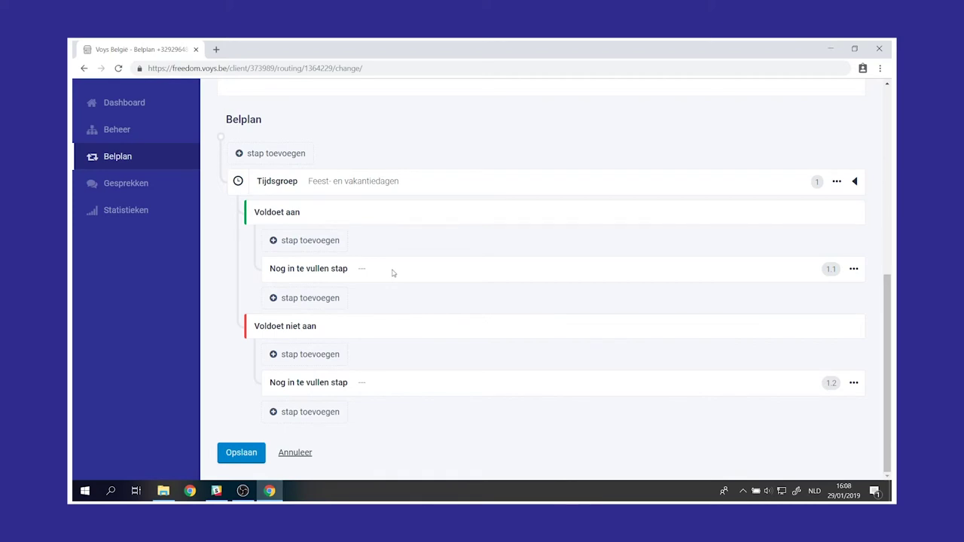
pyautogui.click(853, 269)
pyautogui.click(837, 301)
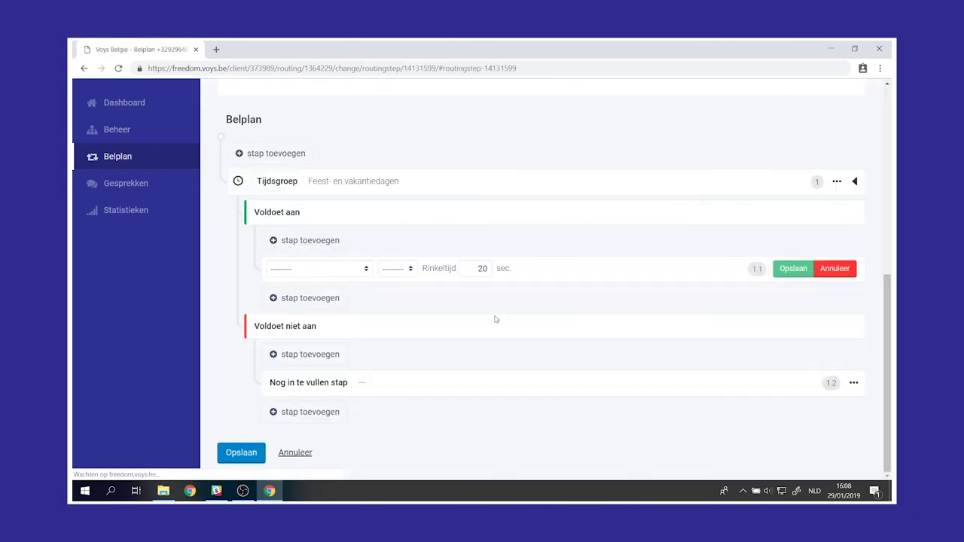
pyautogui.click(324, 274)
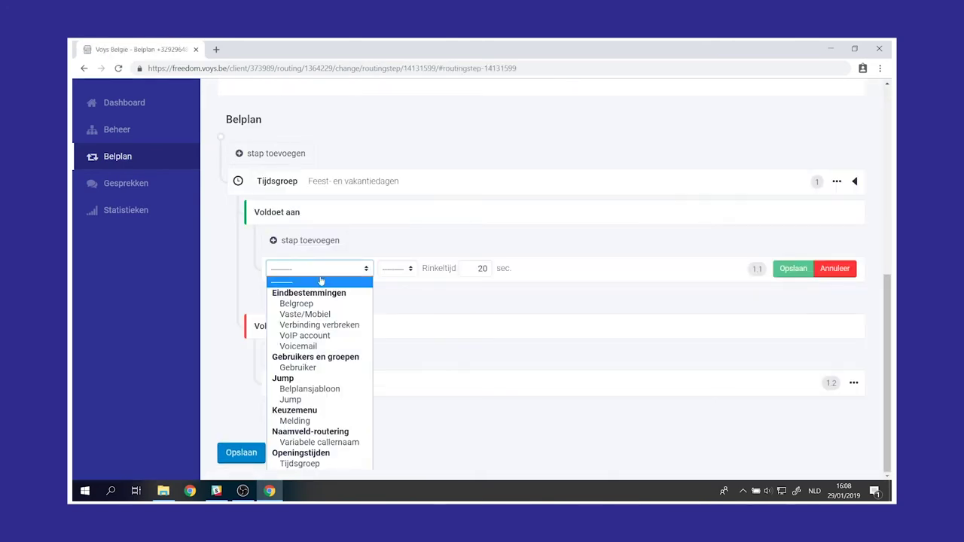
pyautogui.click(301, 420)
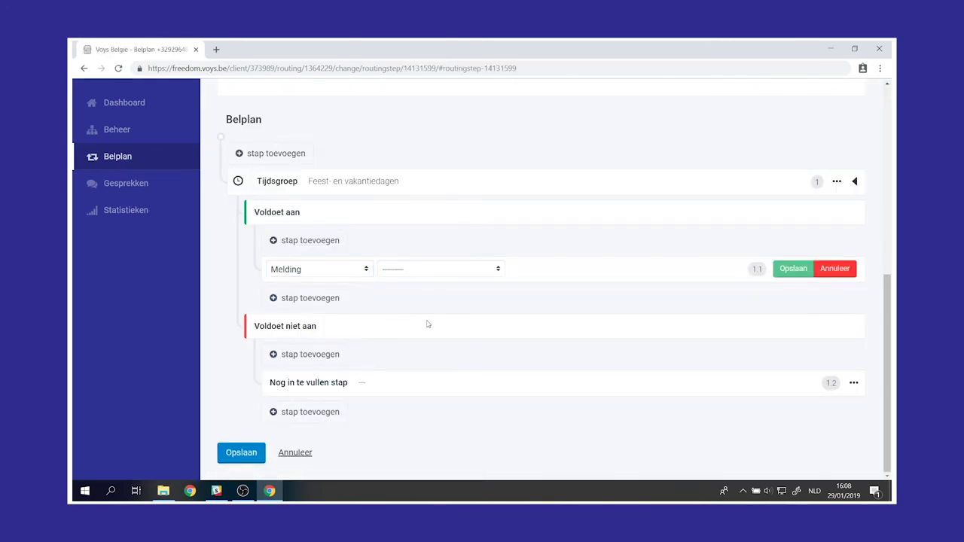
pyautogui.click(424, 271)
pyautogui.click(426, 316)
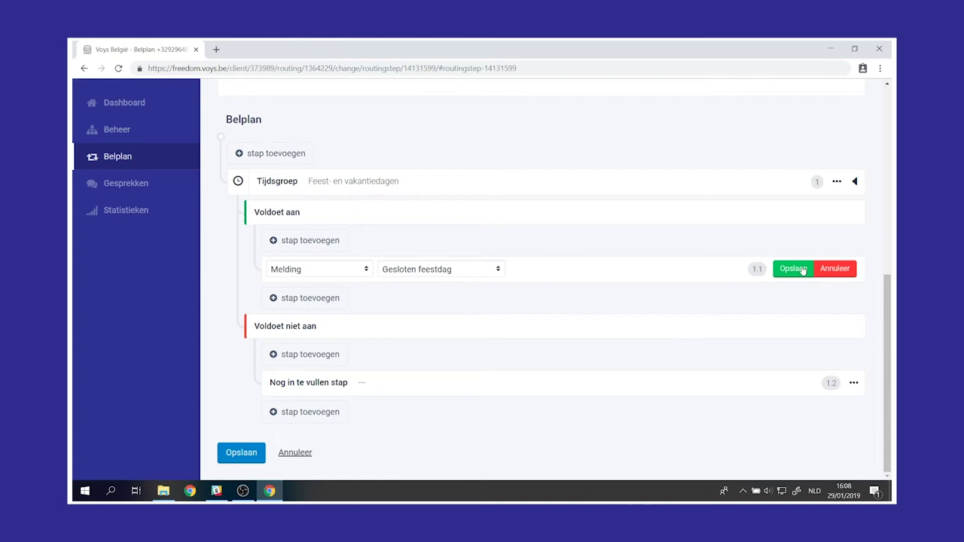
pyautogui.click(801, 270)
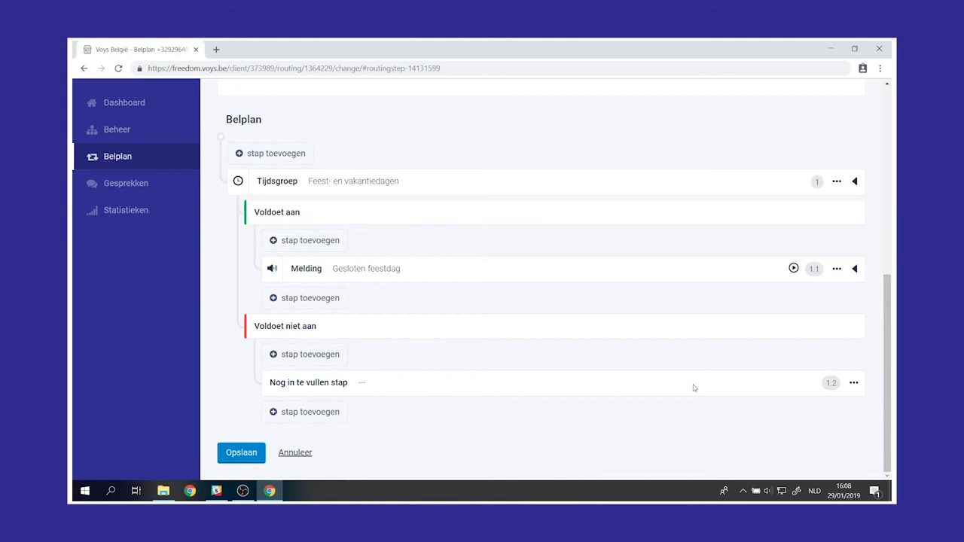
# Fill the empty step under Voldoet niet aan of Feest- en vakantiedagen with the Tijdsgroep Openingstijden and save it.
pyautogui.click(853, 383)
pyautogui.click(829, 409)
pyautogui.click(333, 387)
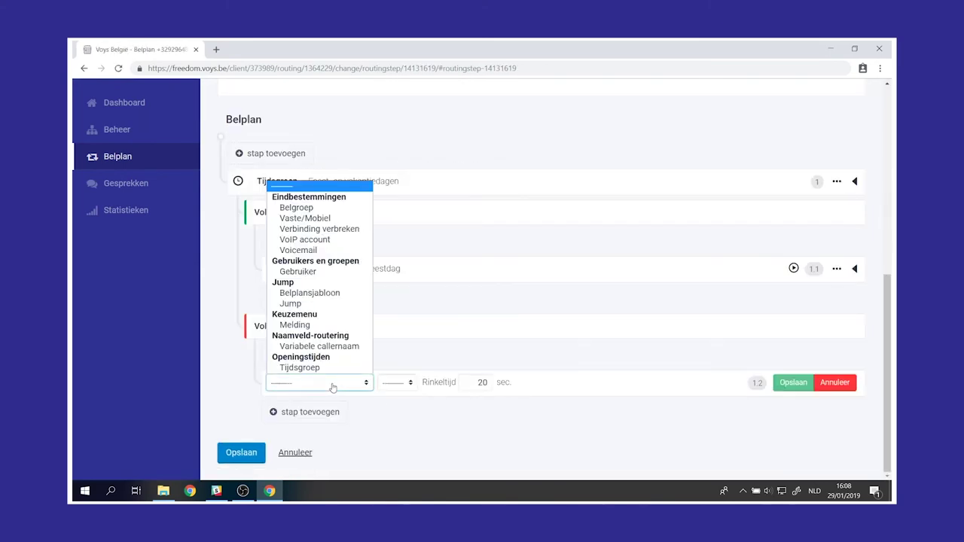
pyautogui.click(322, 368)
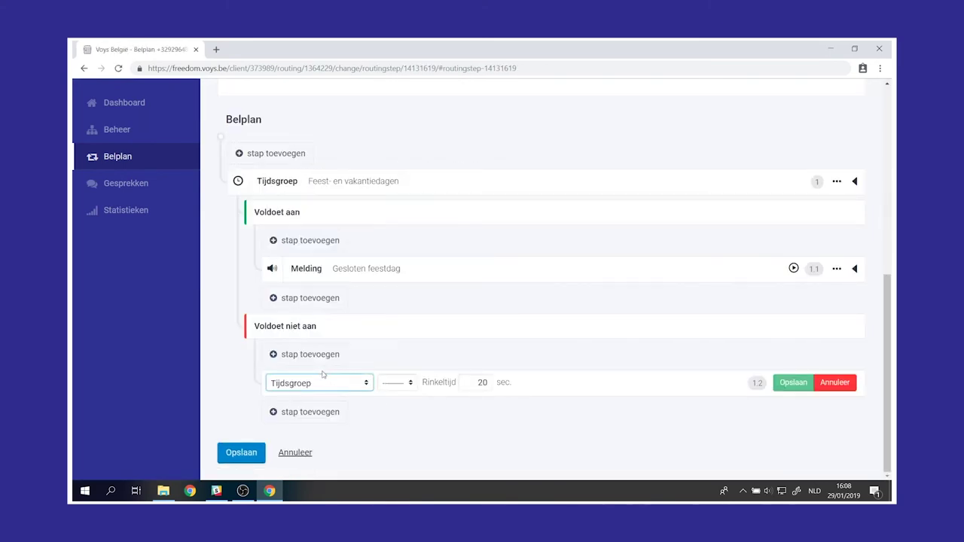
pyautogui.click(409, 384)
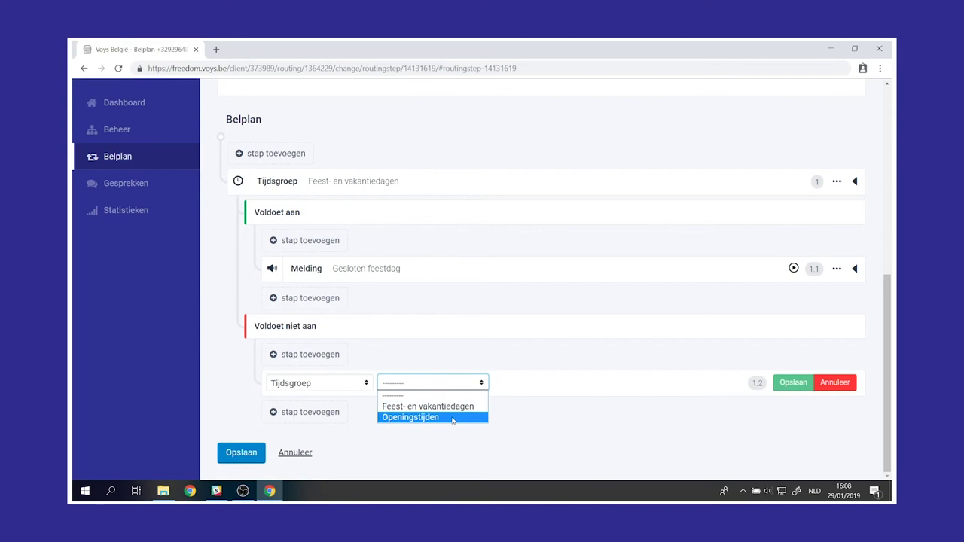
pyautogui.click(452, 418)
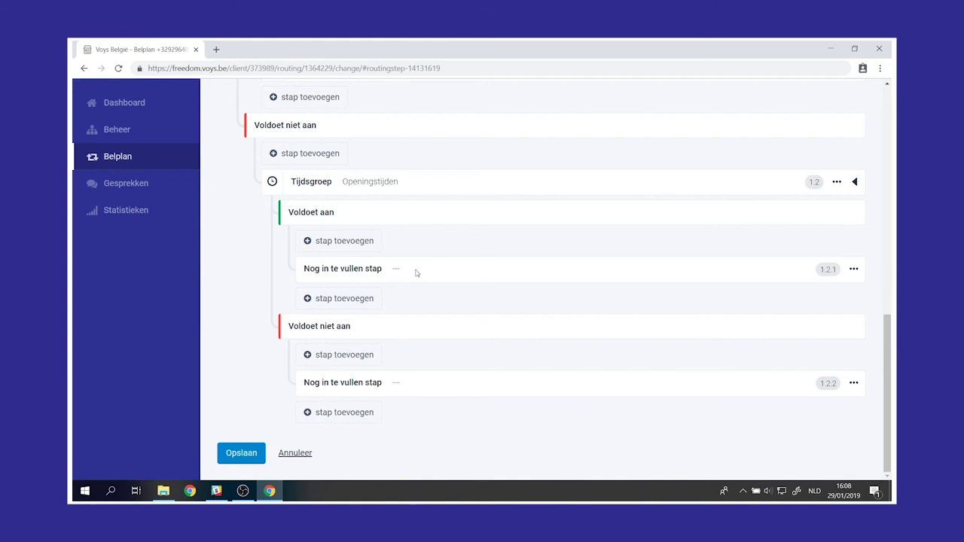
# Route the empty step under Voldoet aan of Openingstijden to the third listed VoIP account and save it.
pyautogui.click(853, 269)
pyautogui.click(827, 298)
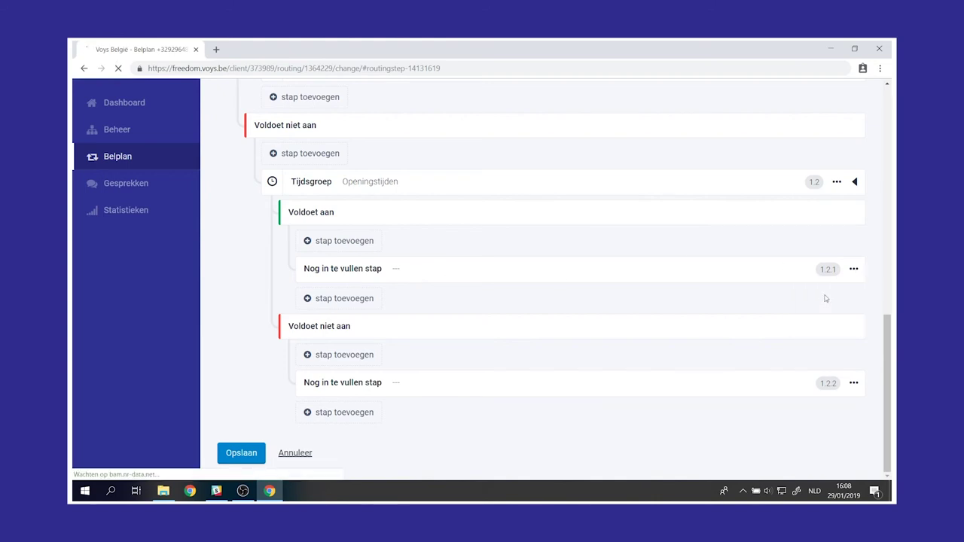
pyautogui.click(337, 271)
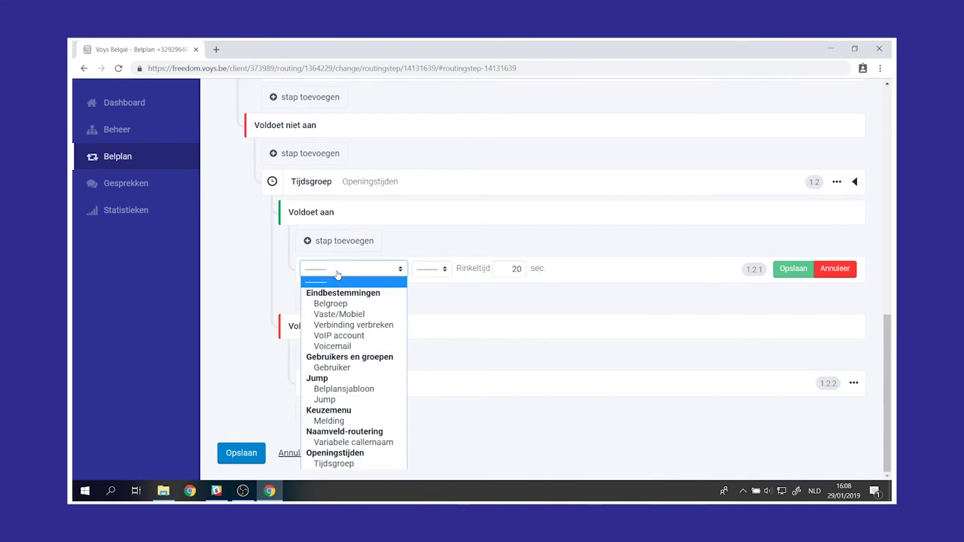
pyautogui.click(360, 336)
pyautogui.click(440, 271)
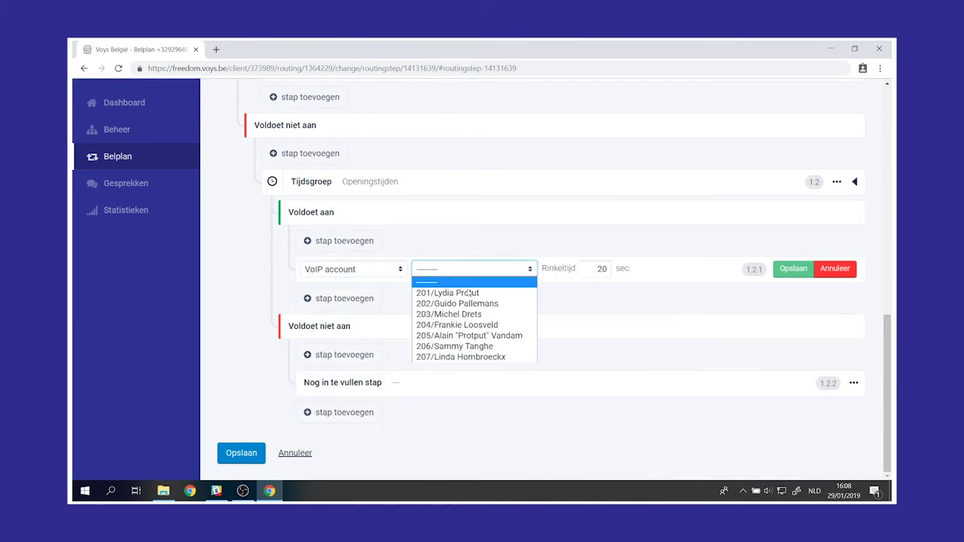
pyautogui.click(469, 314)
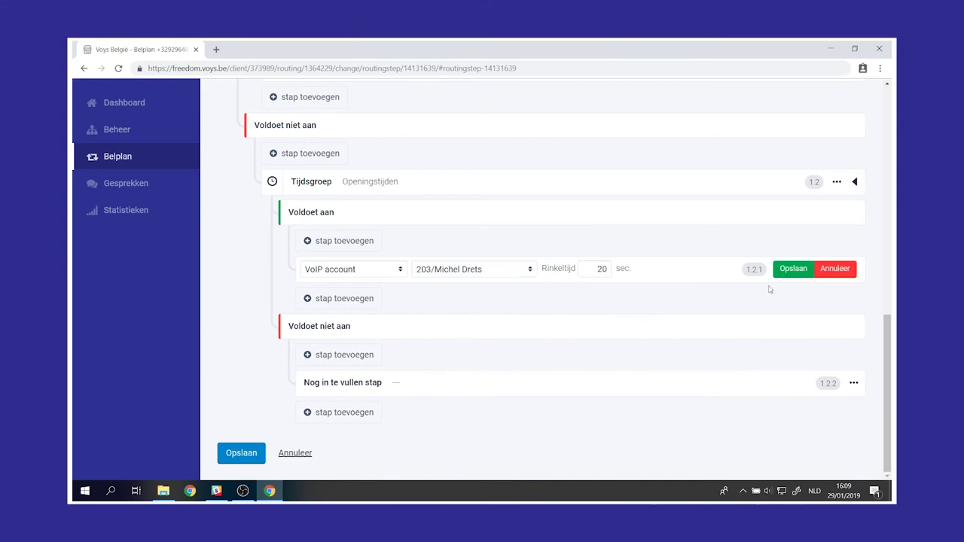
pyautogui.click(790, 270)
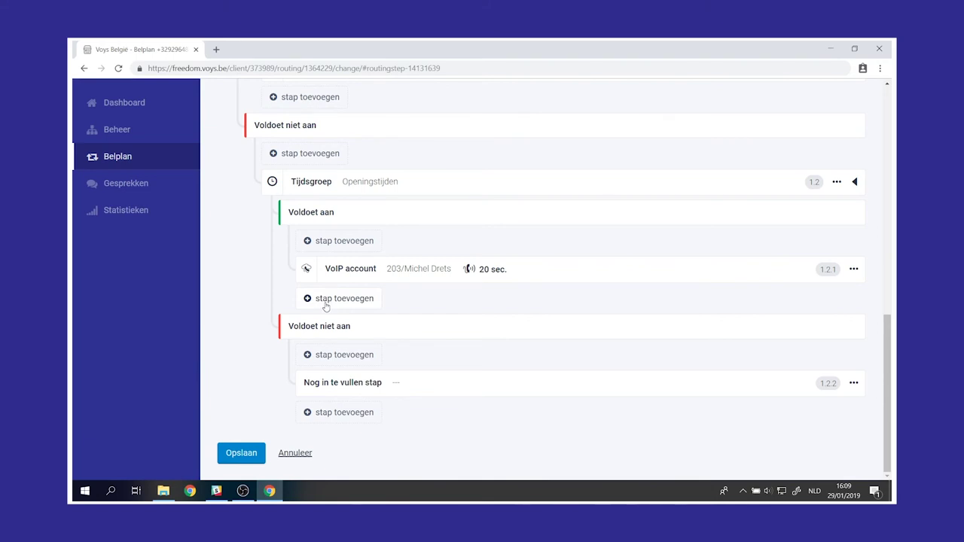
# Add a step below the VoIP account that plays the Melding "Alle medewerkers in gesprek" and save it.
pyautogui.click(325, 304)
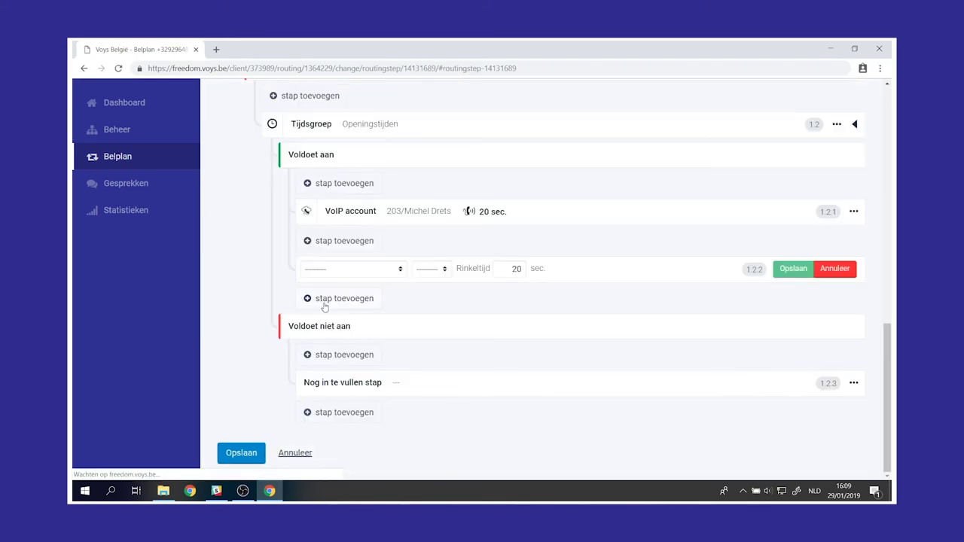
pyautogui.click(360, 275)
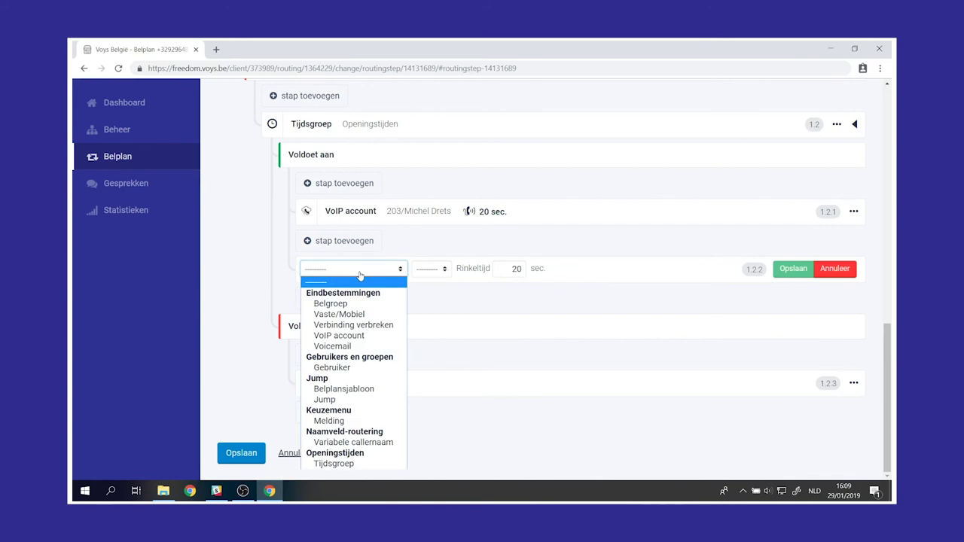
pyautogui.click(363, 420)
pyautogui.click(444, 271)
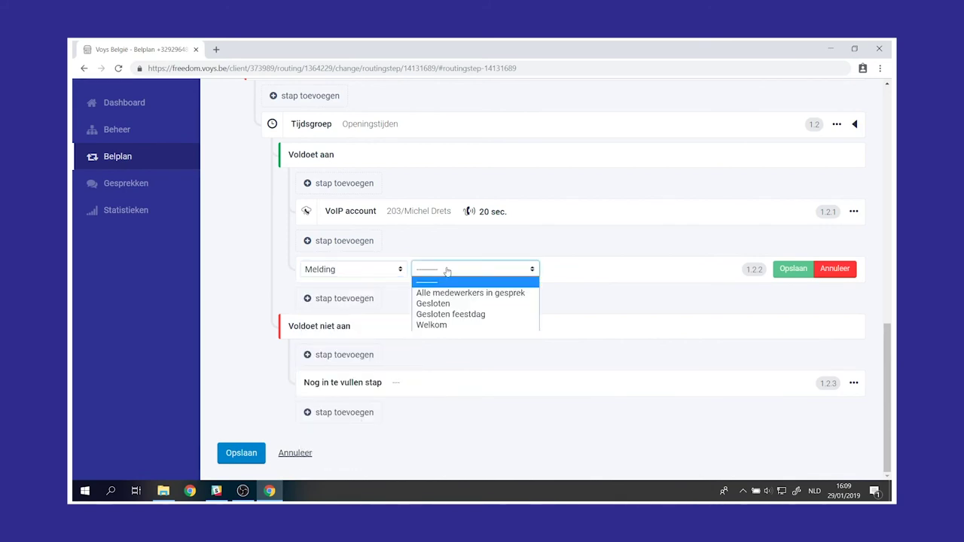
pyautogui.click(486, 294)
pyautogui.click(794, 269)
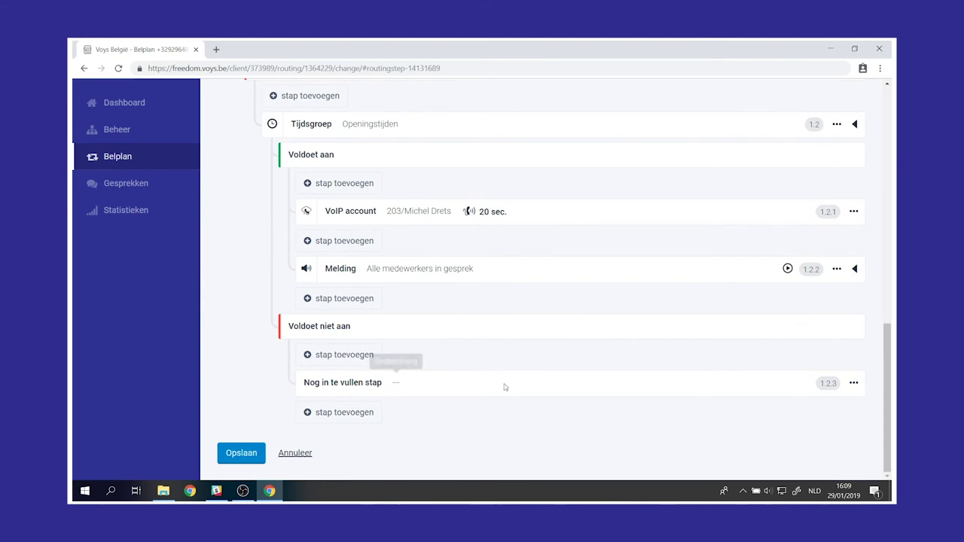
# Fill the empty step under Voldoet niet aan of Openingstijden with the Melding "Gesloten", then save the whole call plan.
pyautogui.click(853, 384)
pyautogui.click(824, 409)
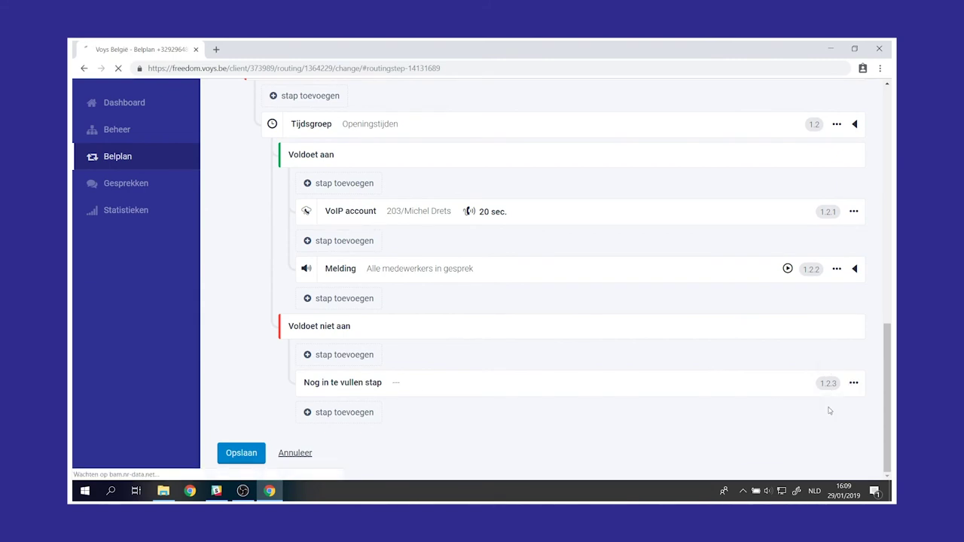
pyautogui.click(325, 384)
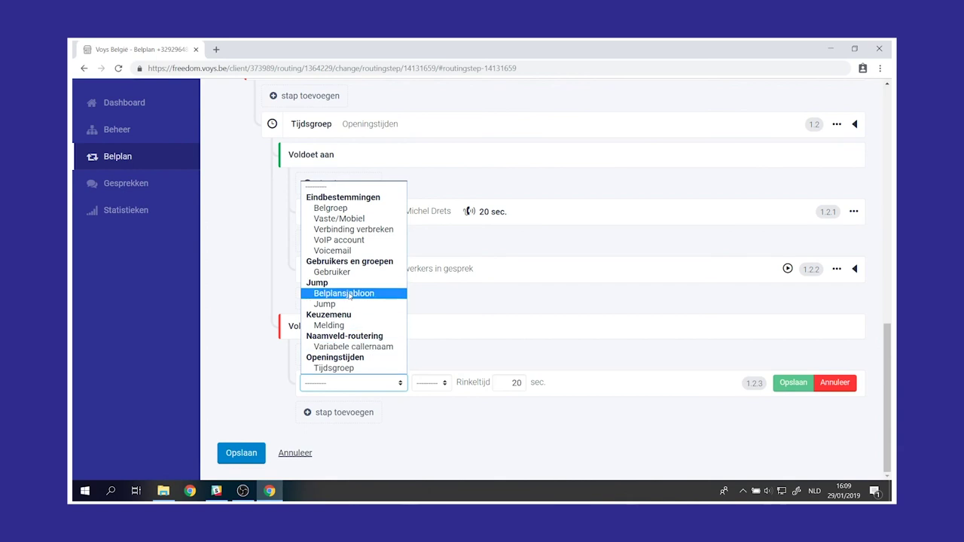
pyautogui.click(329, 325)
pyautogui.click(468, 389)
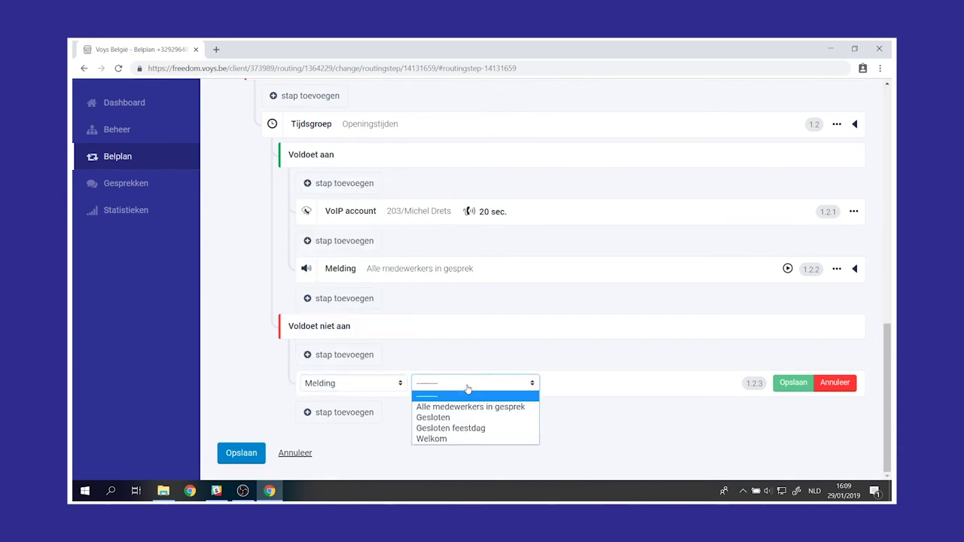
pyautogui.click(467, 418)
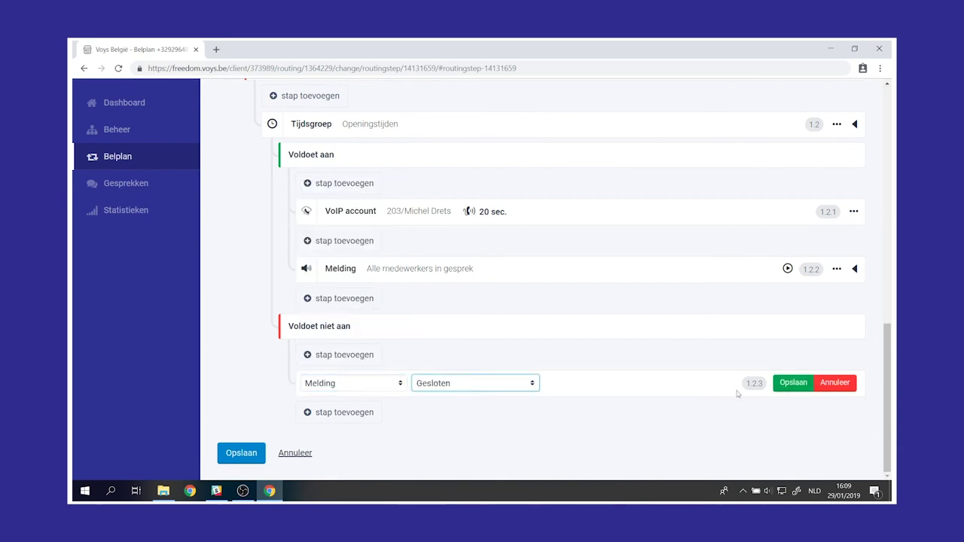
pyautogui.click(783, 383)
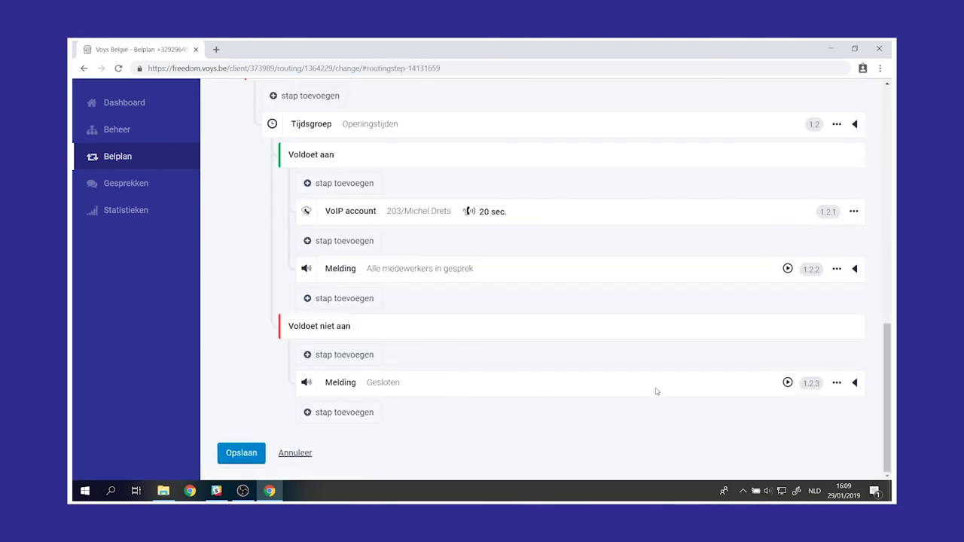
pyautogui.click(237, 457)
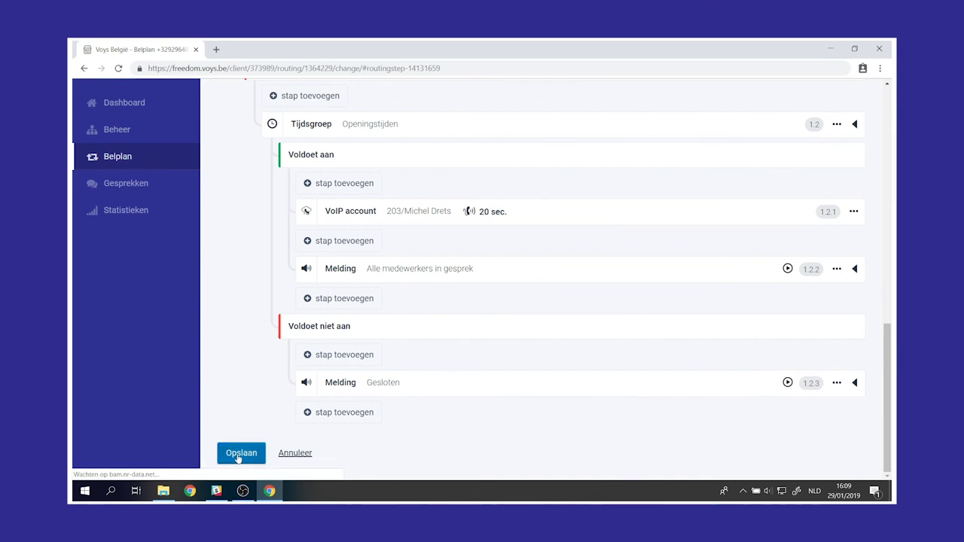